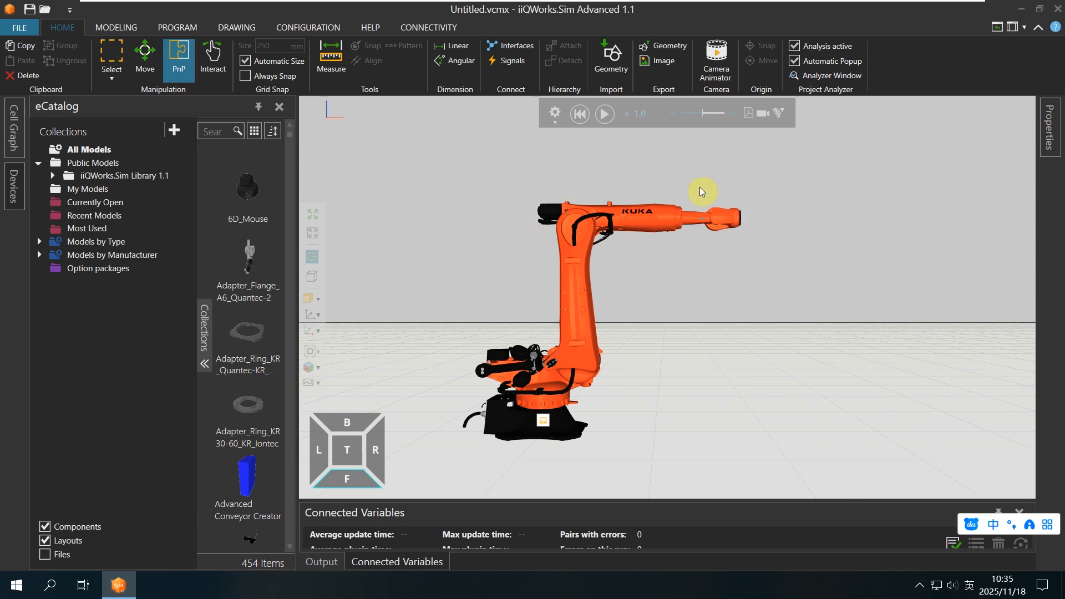
# - Switch from the virtual machine to the WPS connection notes worksheet and review the note about the controller port for the PLC
pyautogui.click(1021, 9)
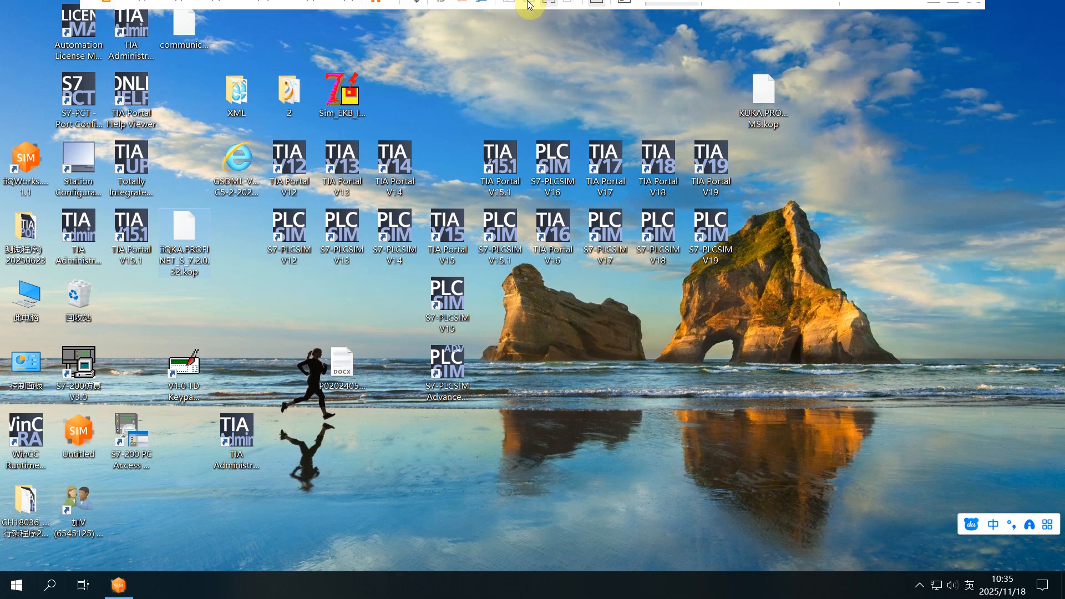
pyautogui.click(548, 10)
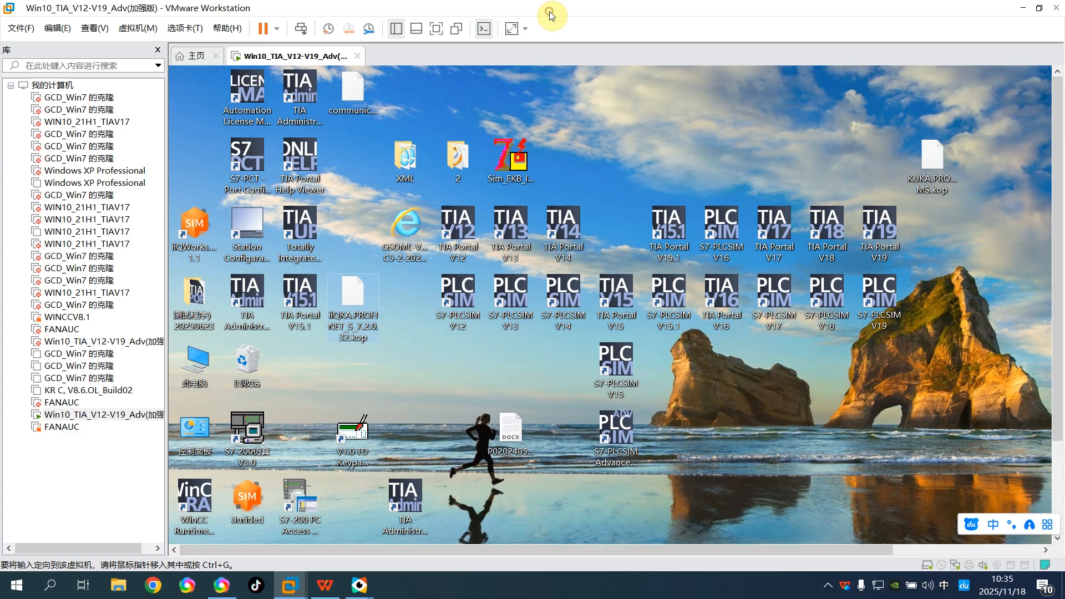
pyautogui.click(1025, 13)
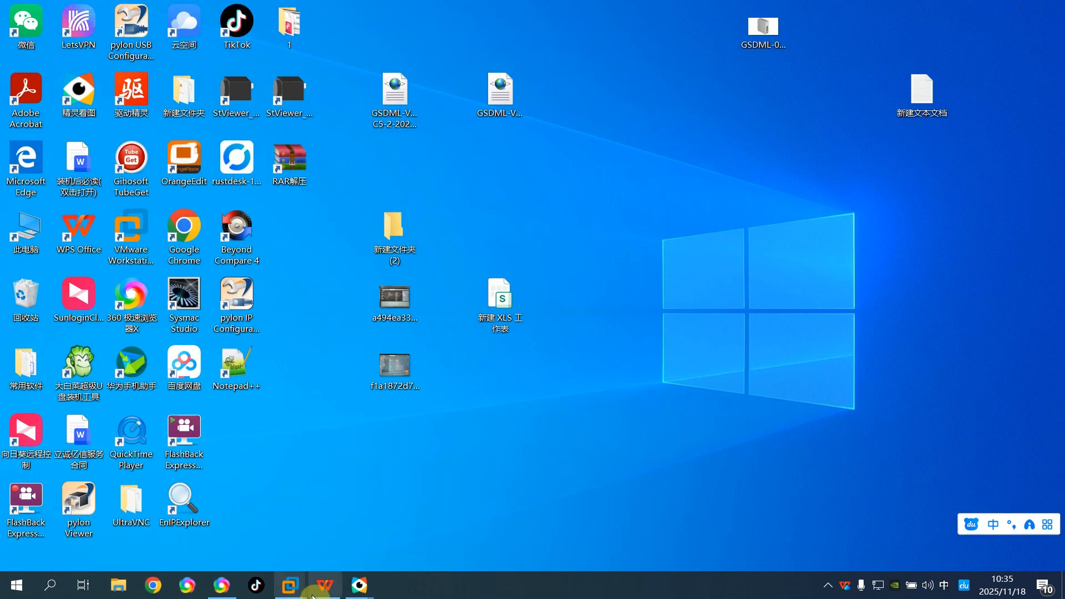
pyautogui.click(324, 588)
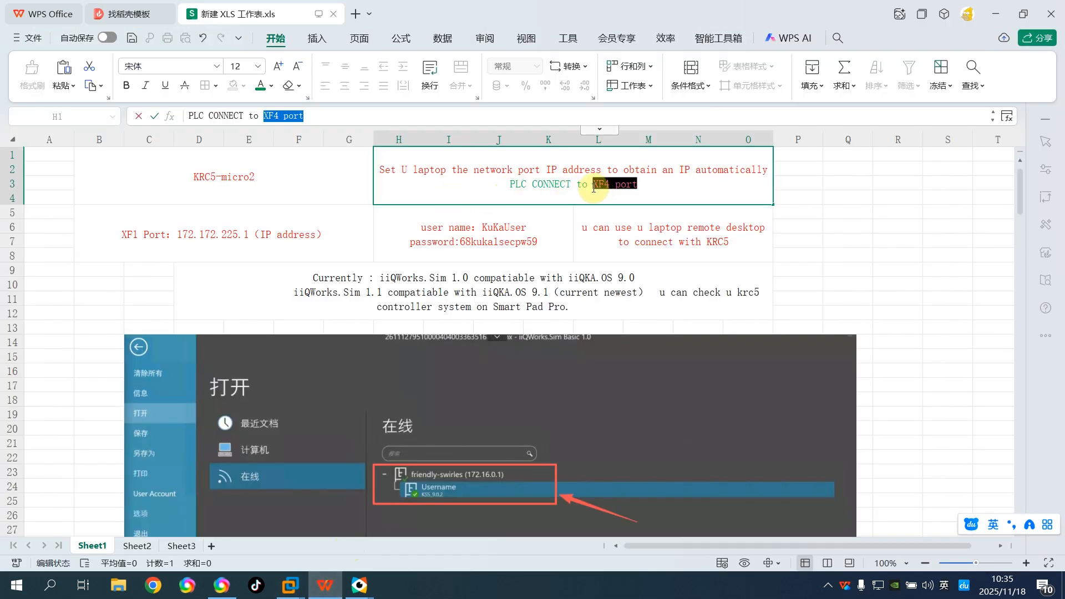
pyautogui.click(594, 189)
pyautogui.moveTo(637, 184); pyautogui.dragTo(508, 189)
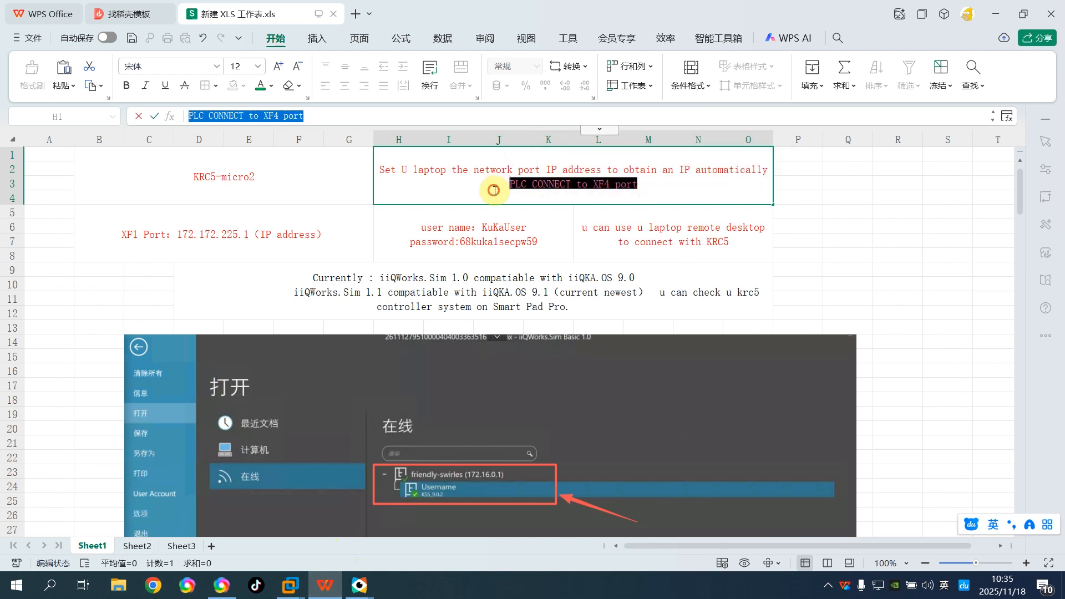
pyautogui.click(494, 191)
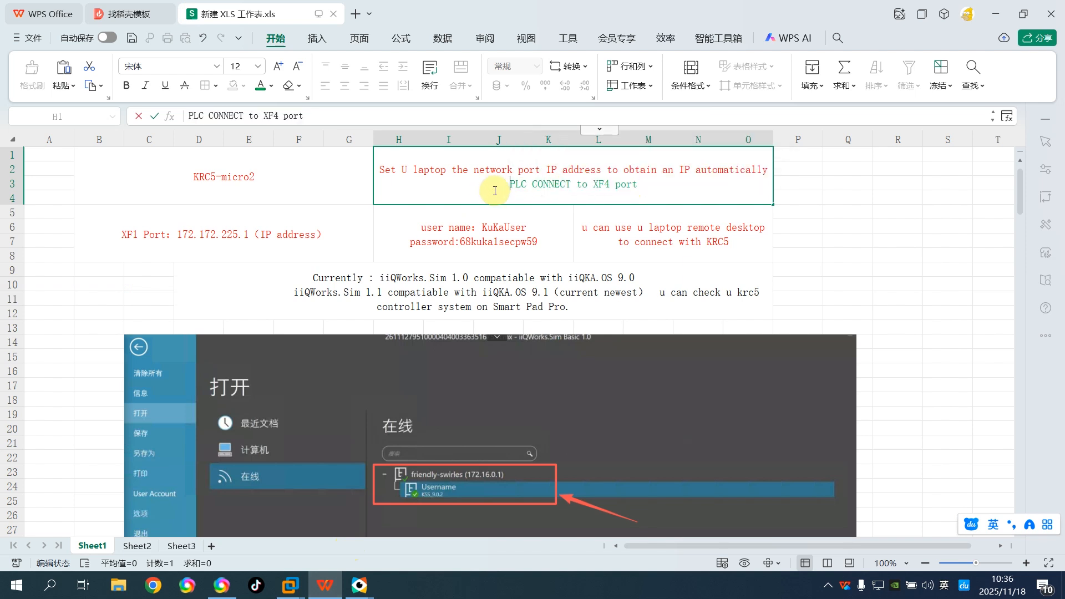
# - Leave the worksheet and view the two desktop photos showing the robot controller's system settings and network configuration
pyautogui.click(996, 14)
pyautogui.doubleClick(407, 305)
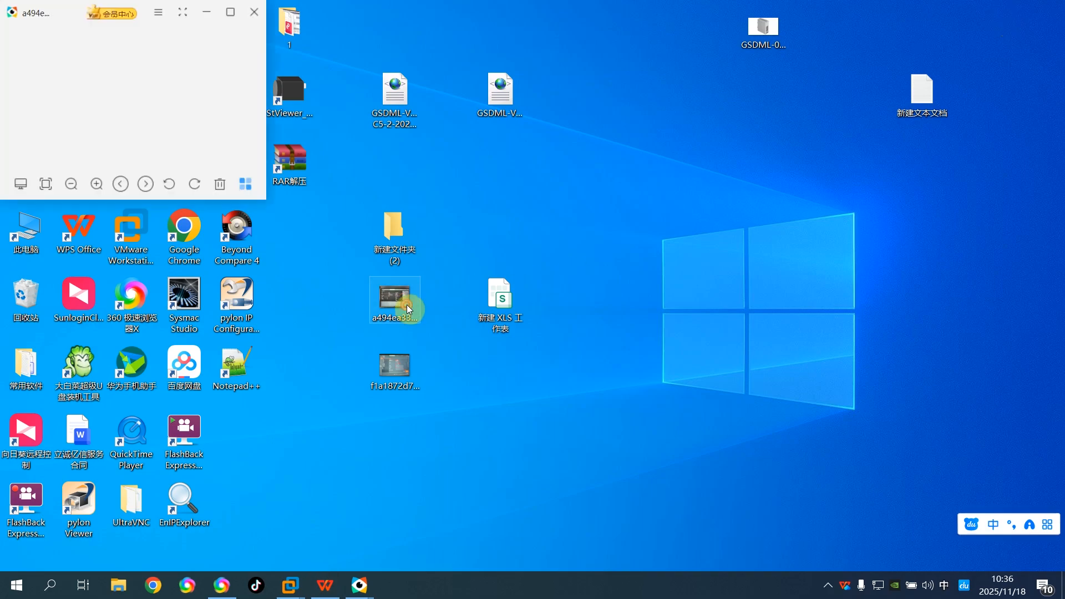
pyautogui.click(232, 16)
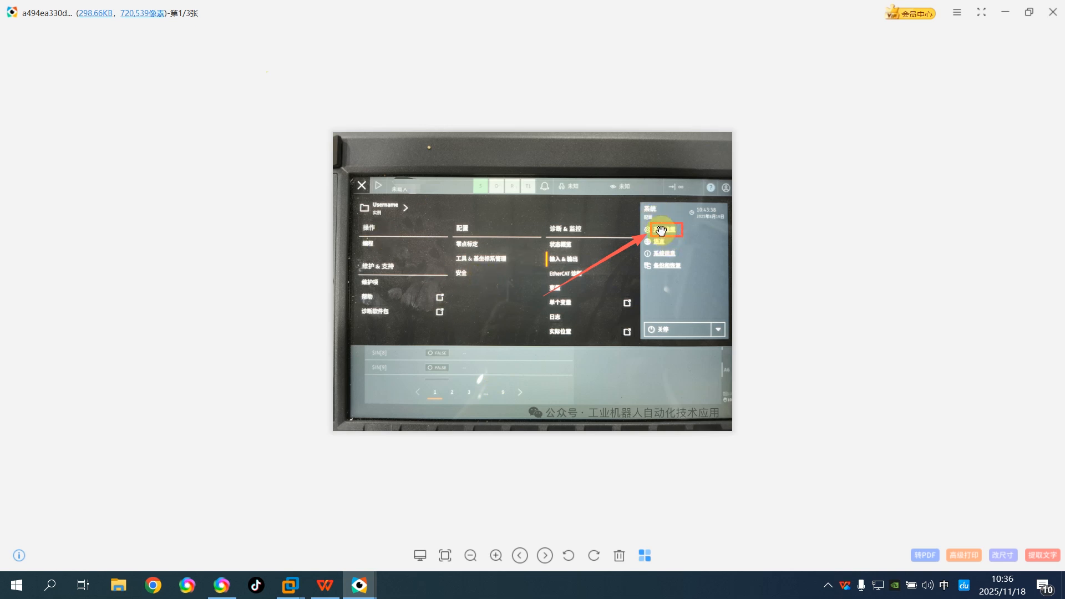
pyautogui.click(1052, 11)
pyautogui.doubleClick(379, 373)
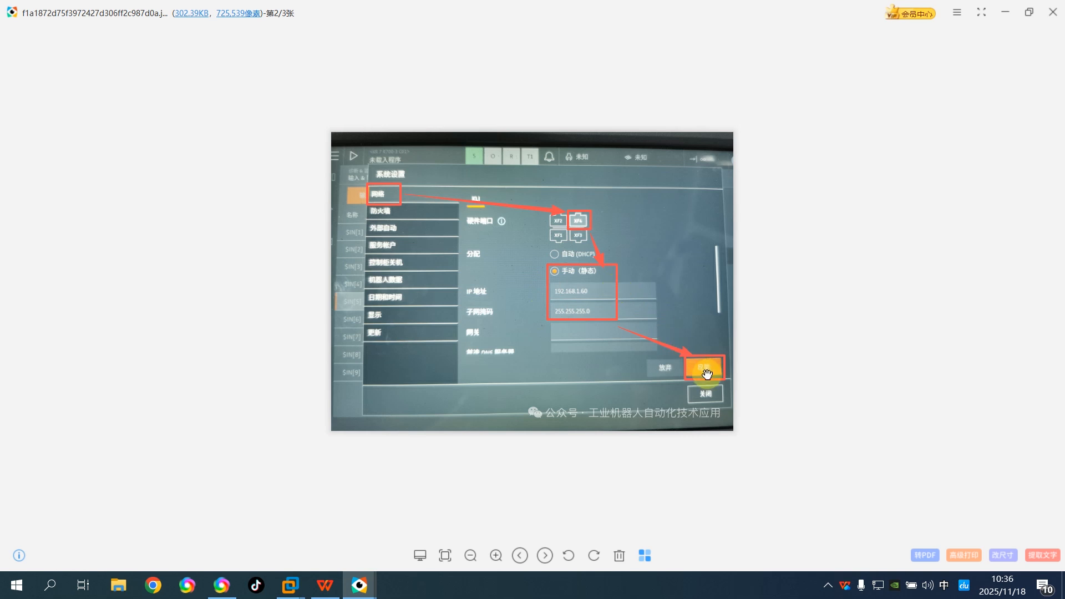
pyautogui.click(1052, 11)
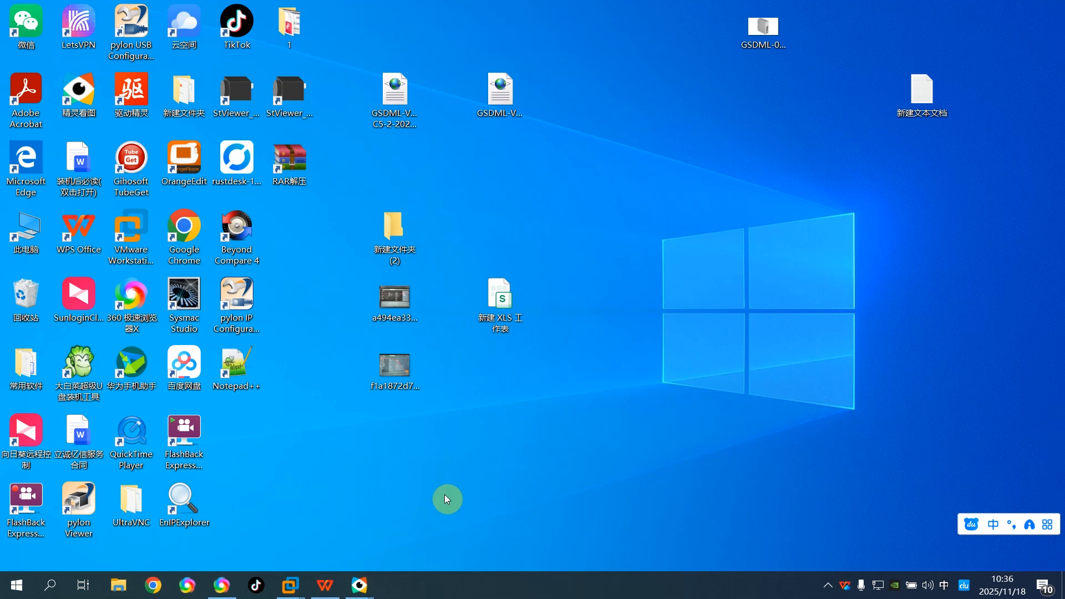
# - Return to the Win10_TIA_V12-V19_Adv virtual machine in VMware and show its iiQWorks.Sim window in full screen
pyautogui.moveTo(299, 585)
pyautogui.click(367, 507)
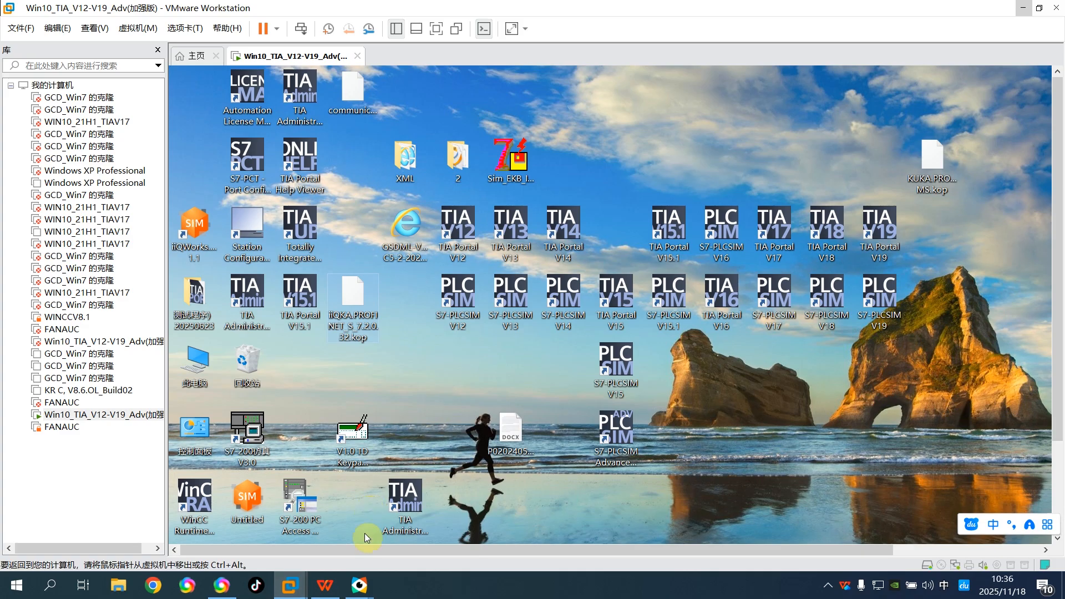
pyautogui.moveTo(1056, 181); pyautogui.dragTo(1057, 335)
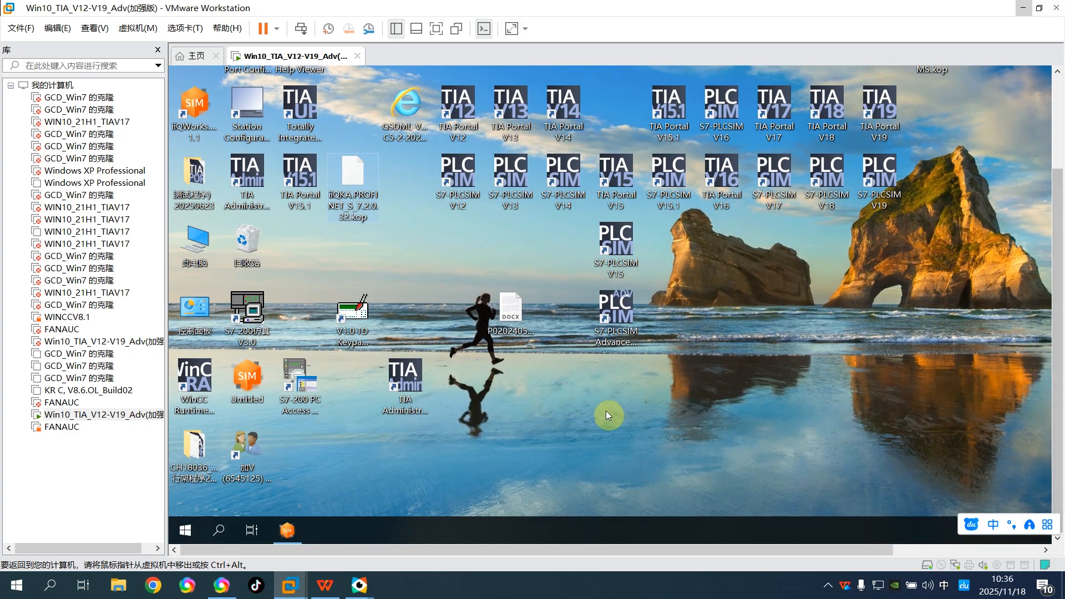
pyautogui.click(287, 530)
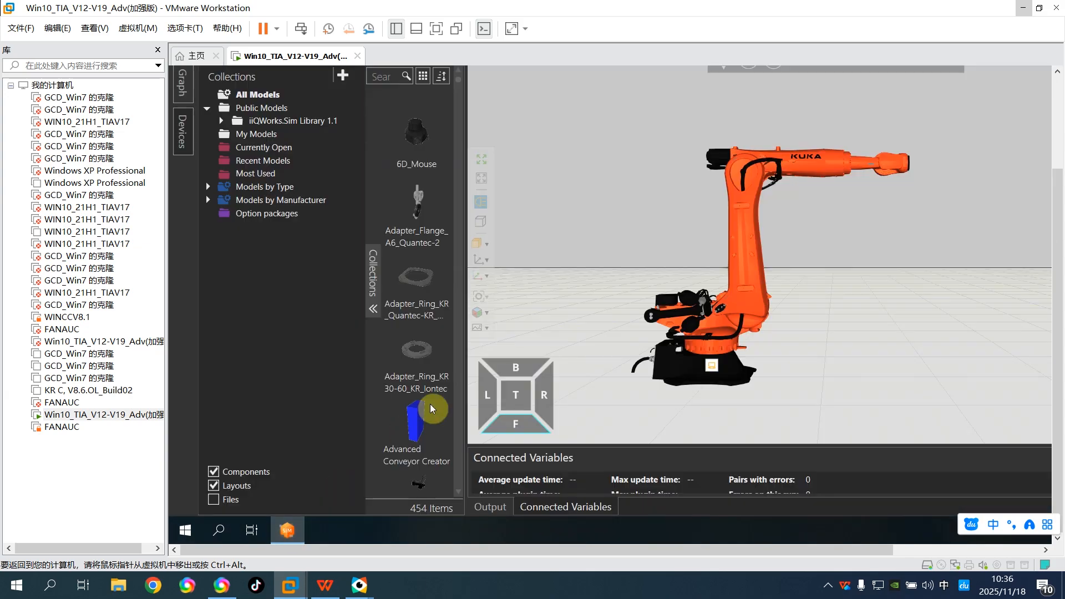
pyautogui.click(429, 34)
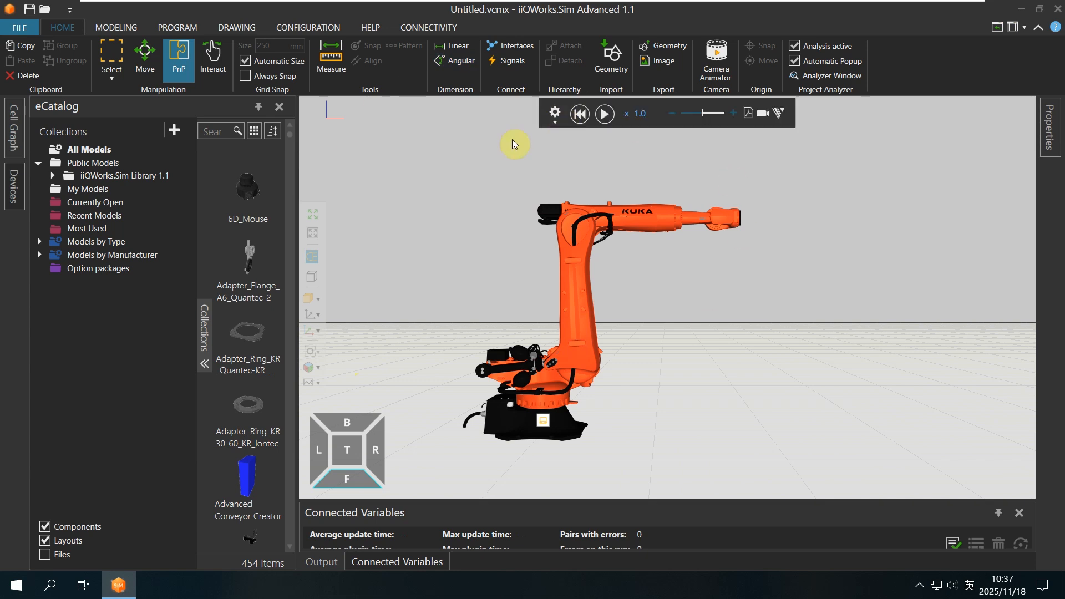
# - Exit iiQWorks.Sim, relaunch iiQWorks.Sim 1.1 from the virtual machine's desktop and dismiss the Welcome Window
pyautogui.click(21, 30)
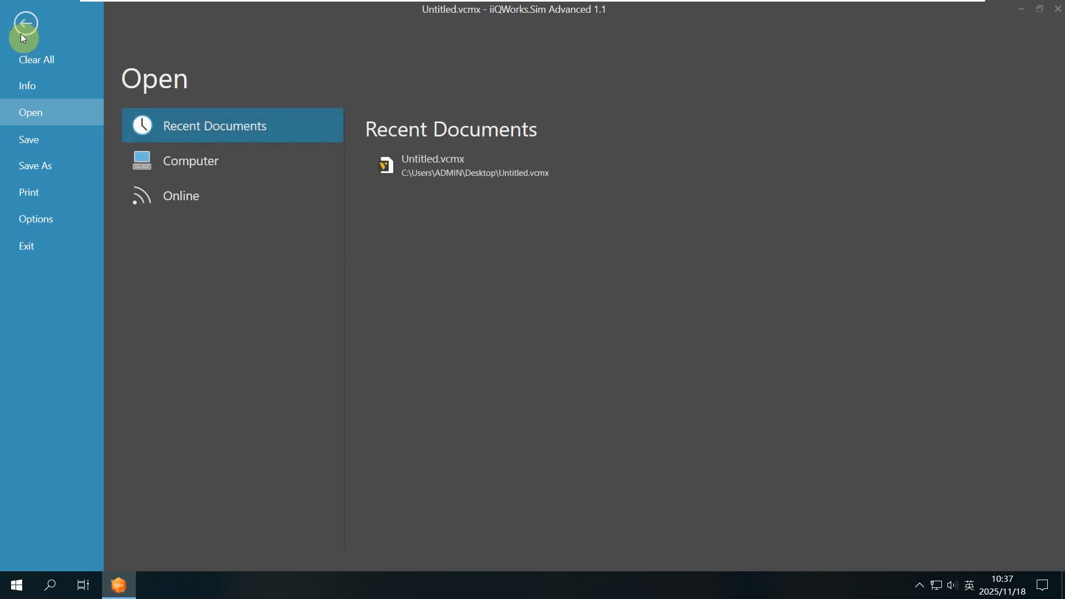
pyautogui.click(31, 248)
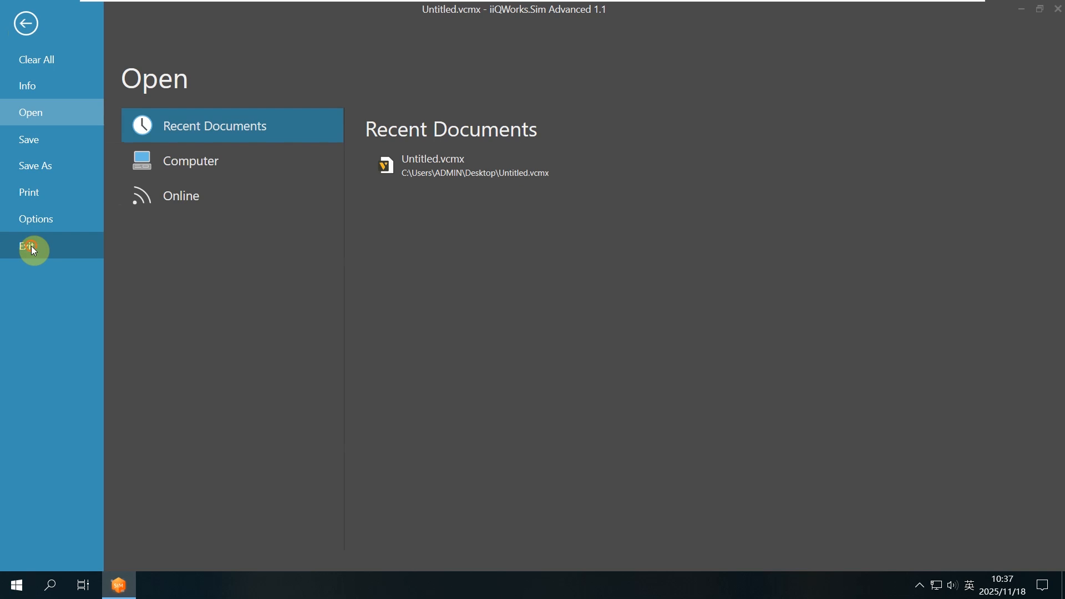
pyautogui.click(587, 319)
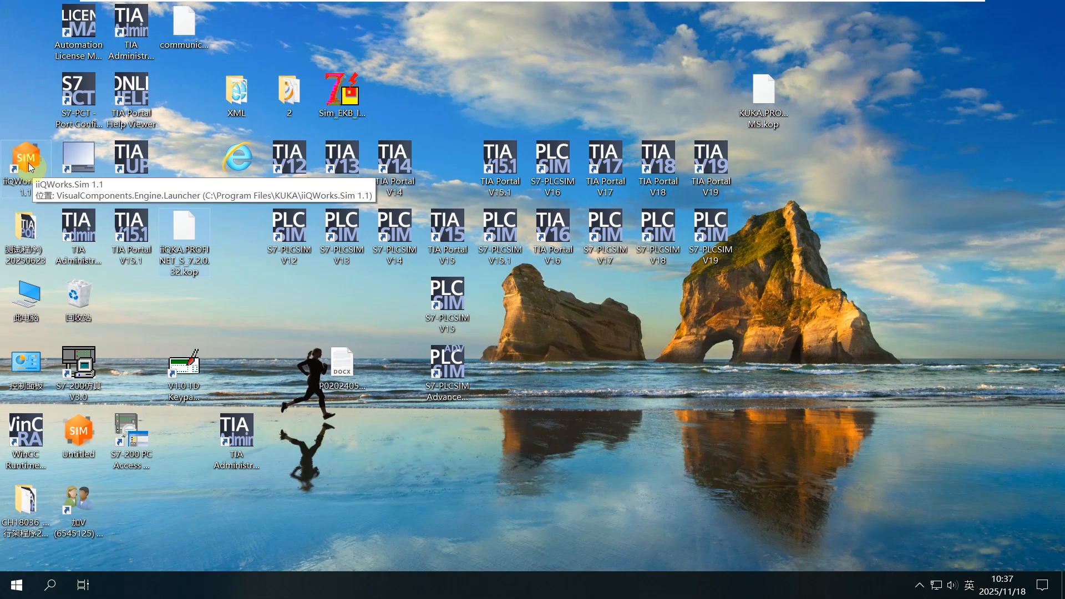
pyautogui.click(32, 169)
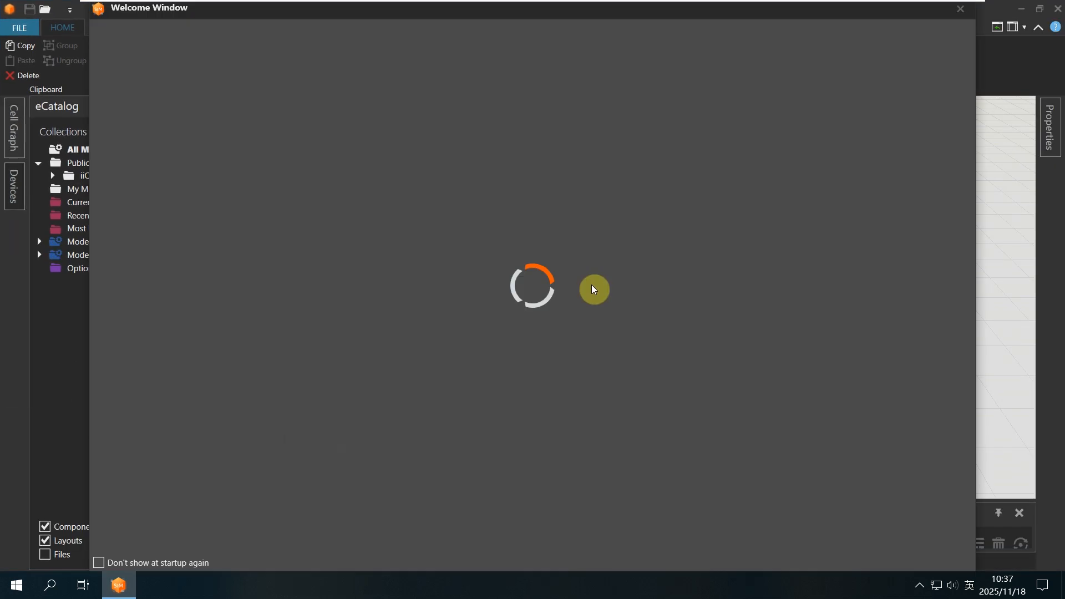
pyautogui.click(962, 10)
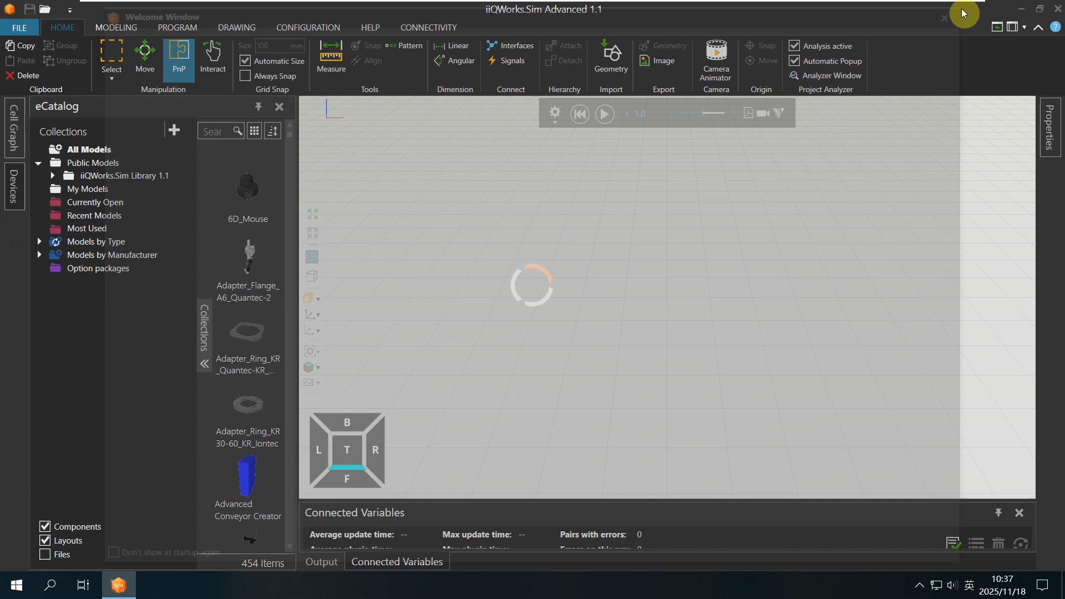
# - Open the add-on options and bring up the management of the KUKA option packages
pyautogui.click(16, 32)
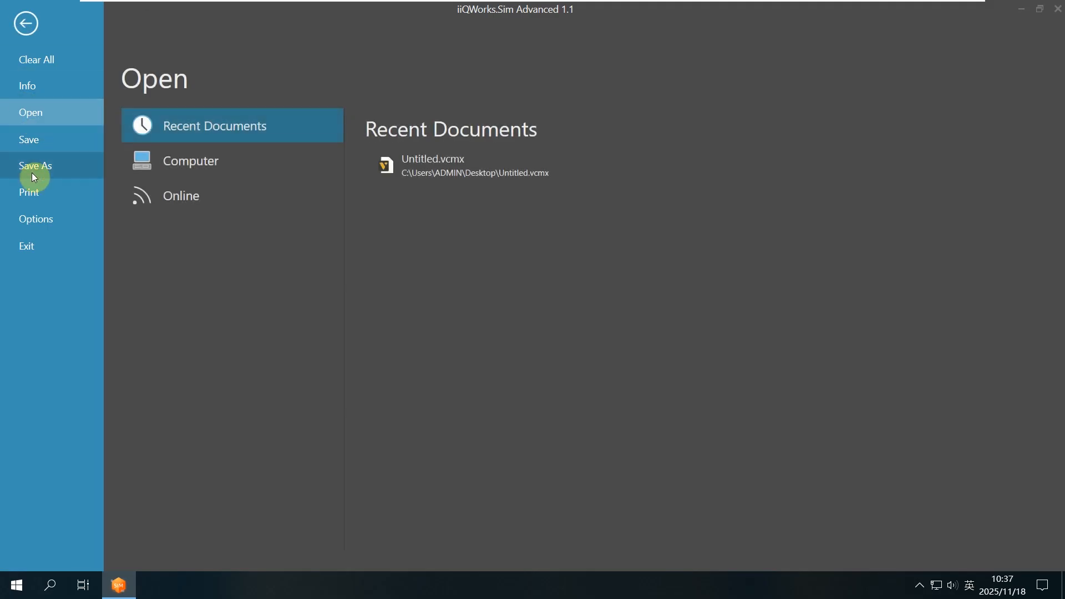
pyautogui.click(32, 224)
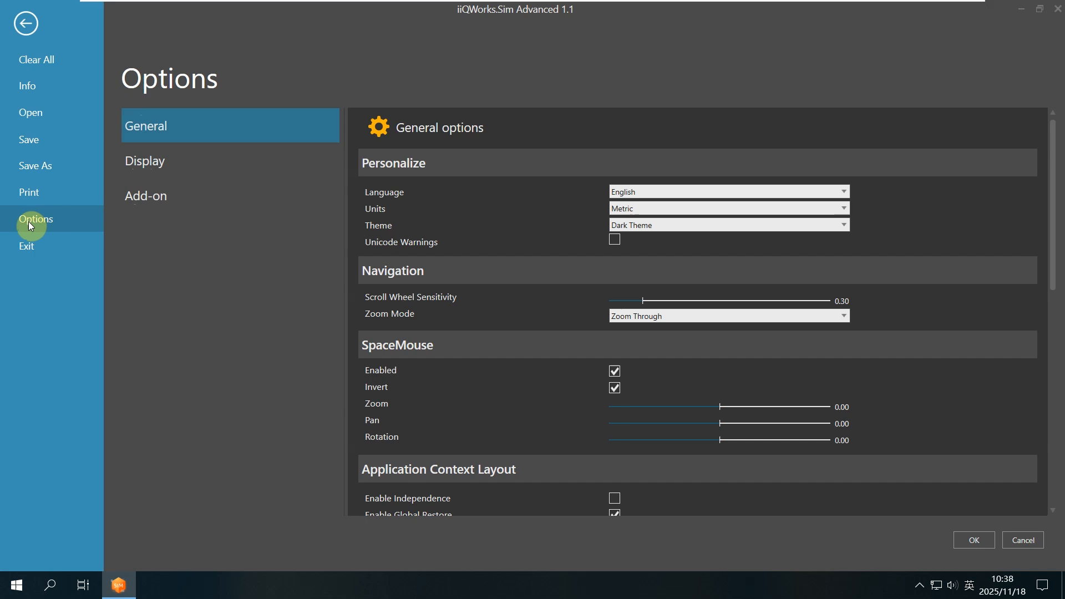
pyautogui.click(150, 195)
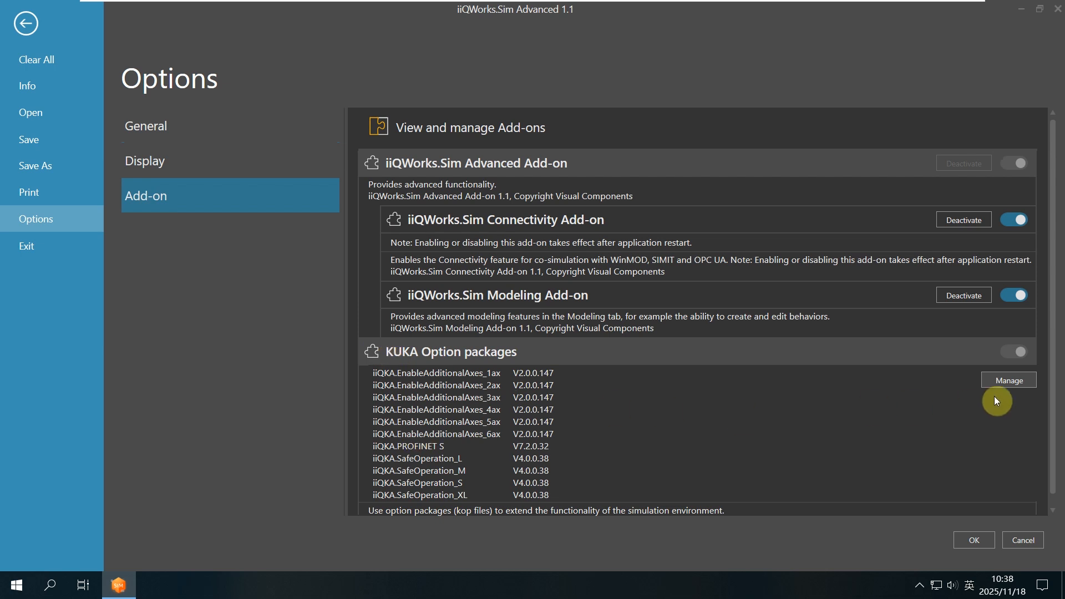
pyautogui.click(1005, 382)
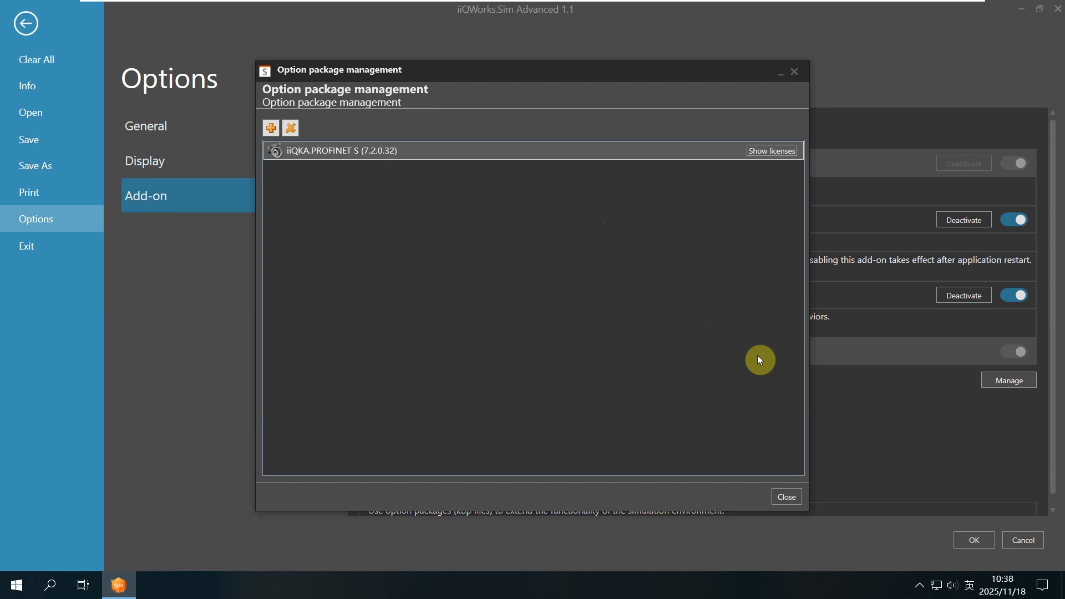
# - Locate iiQKA.PROFINET_S_7.2.0.32.kop on the desktop as the package file, and leave the package management and options without adding it
pyautogui.click(271, 126)
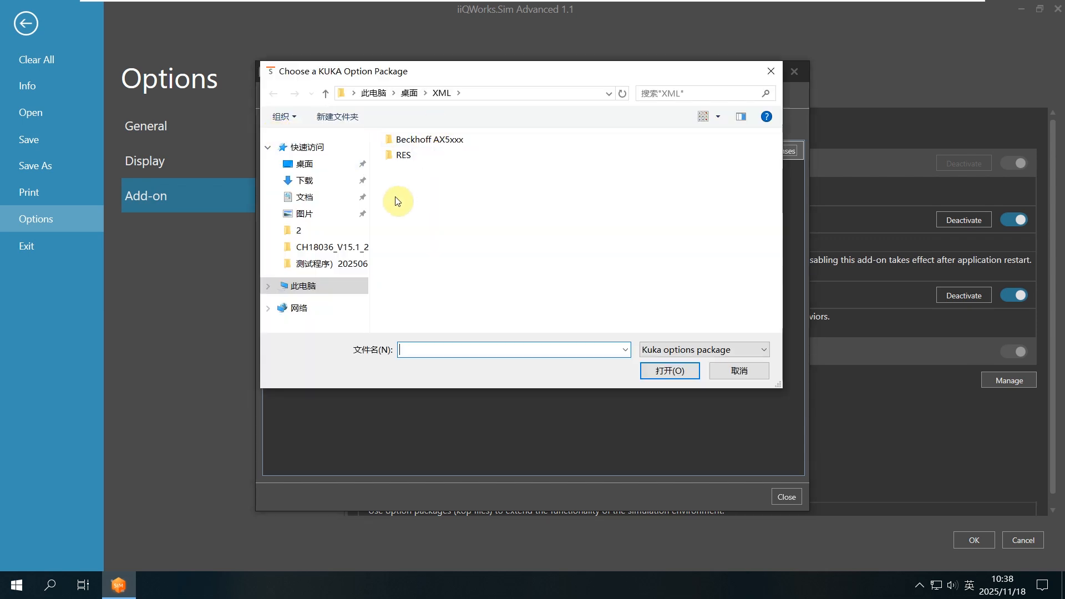
pyautogui.click(303, 164)
pyautogui.click(413, 218)
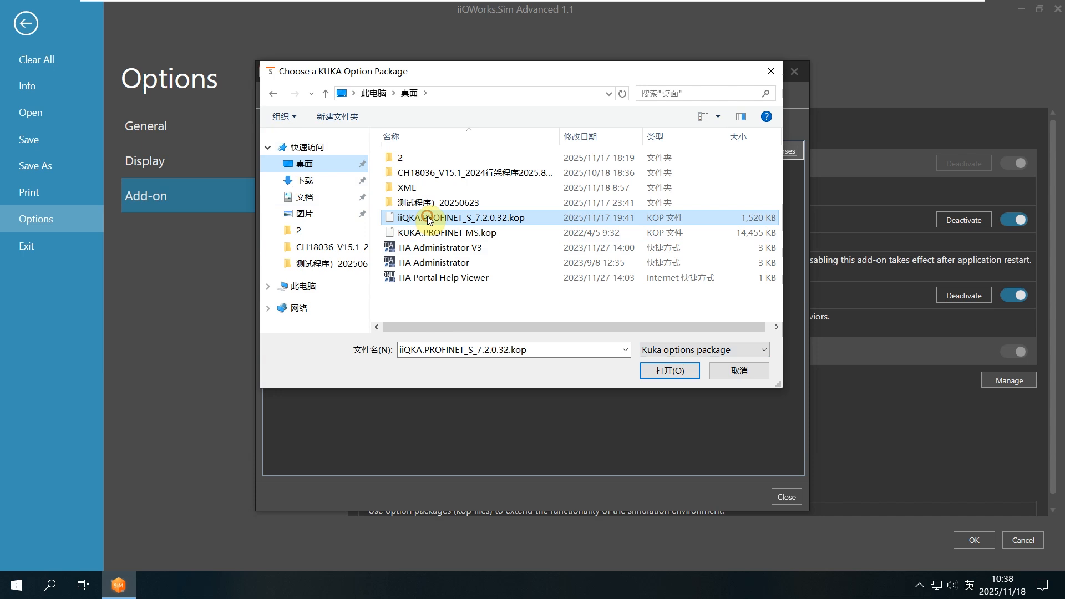
pyautogui.click(771, 73)
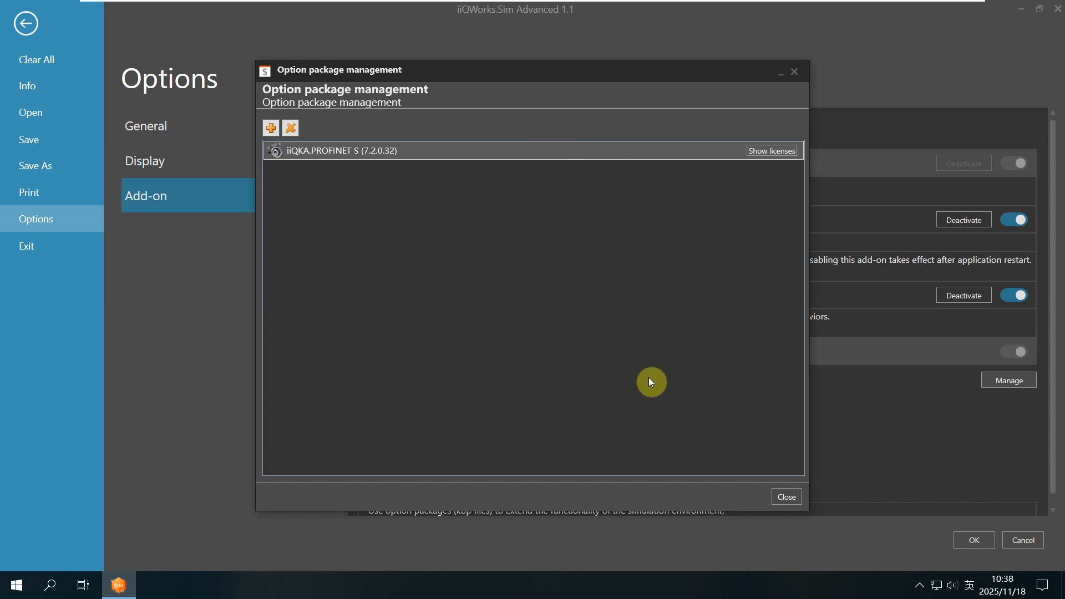
pyautogui.click(788, 497)
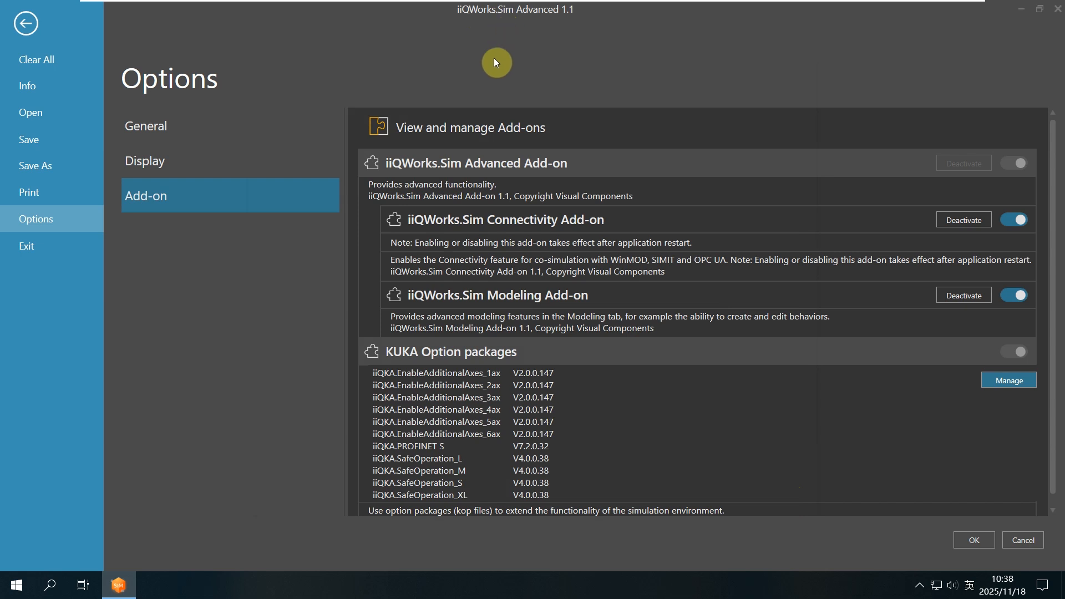
pyautogui.click(27, 23)
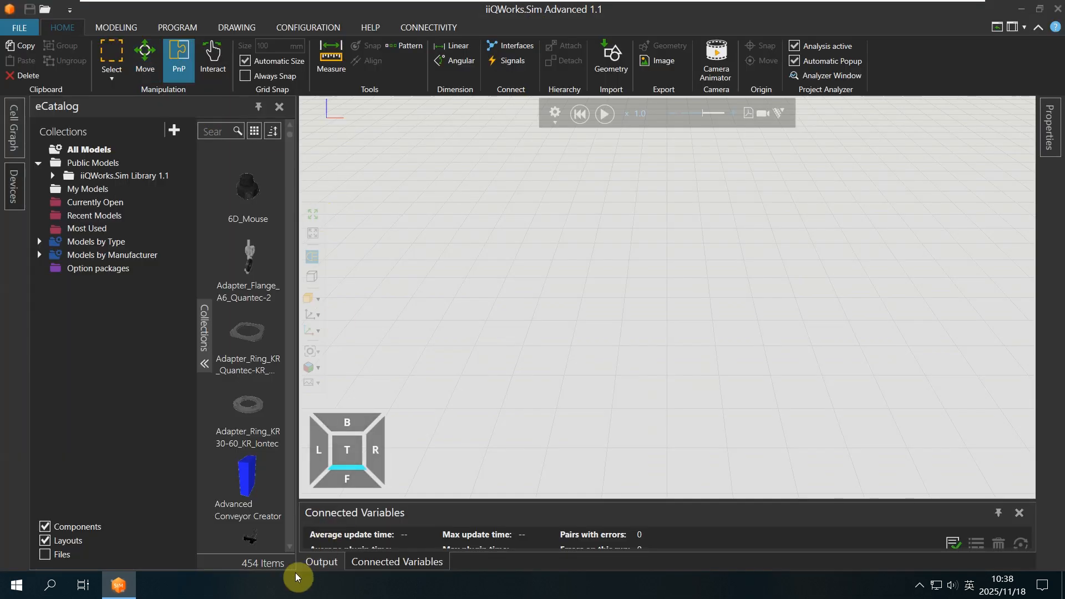
# - Switch to the WPS worksheet and review the KRC5-micro2 note about the laptop's network port IP setting
pyautogui.click(551, 11)
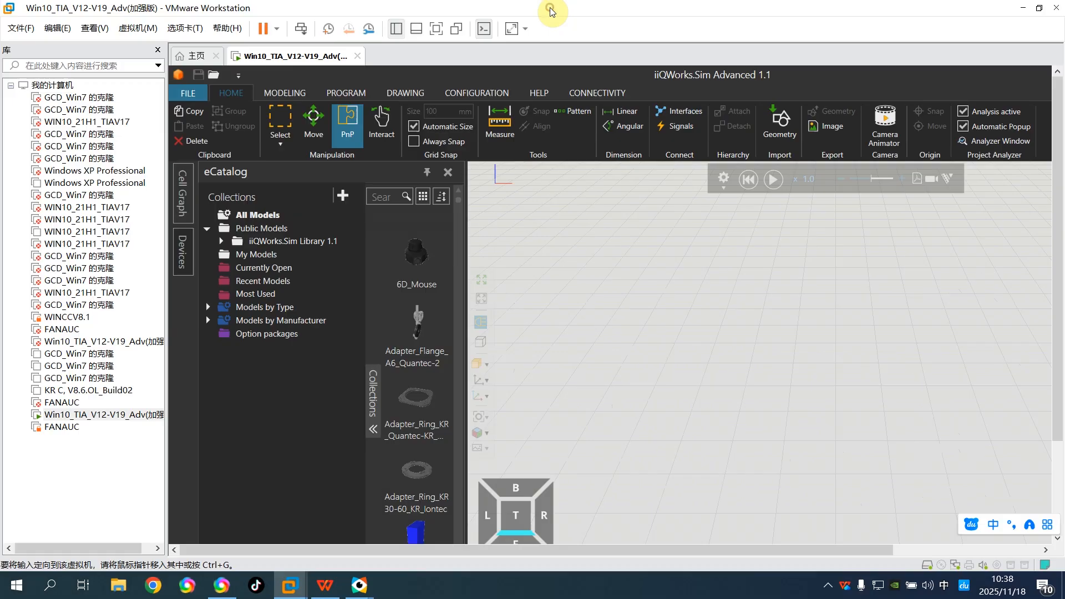
pyautogui.click(324, 585)
pyautogui.doubleClick(430, 192)
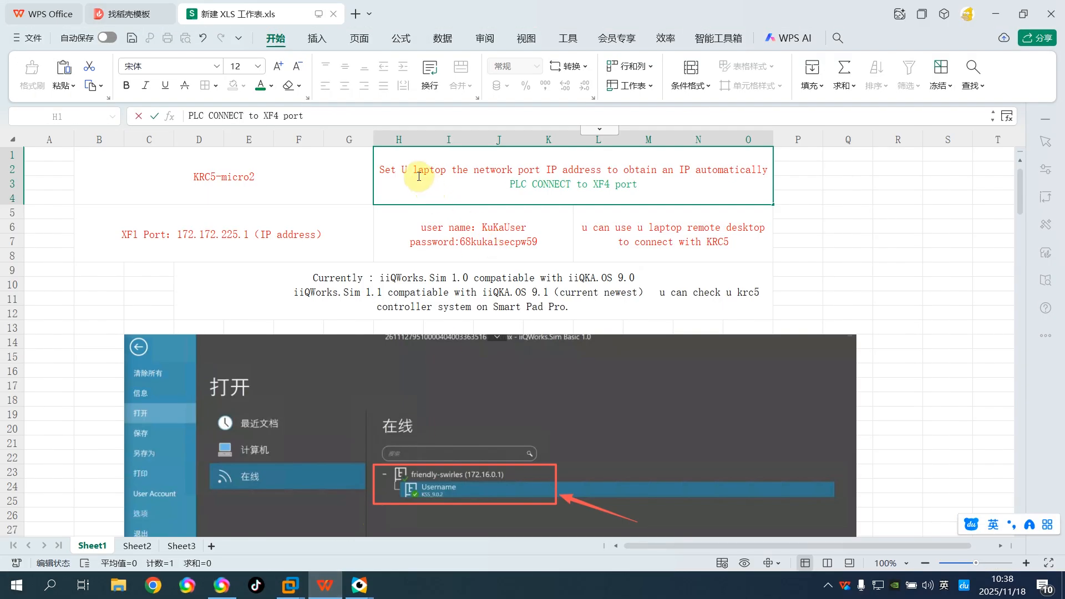
pyautogui.click(264, 177)
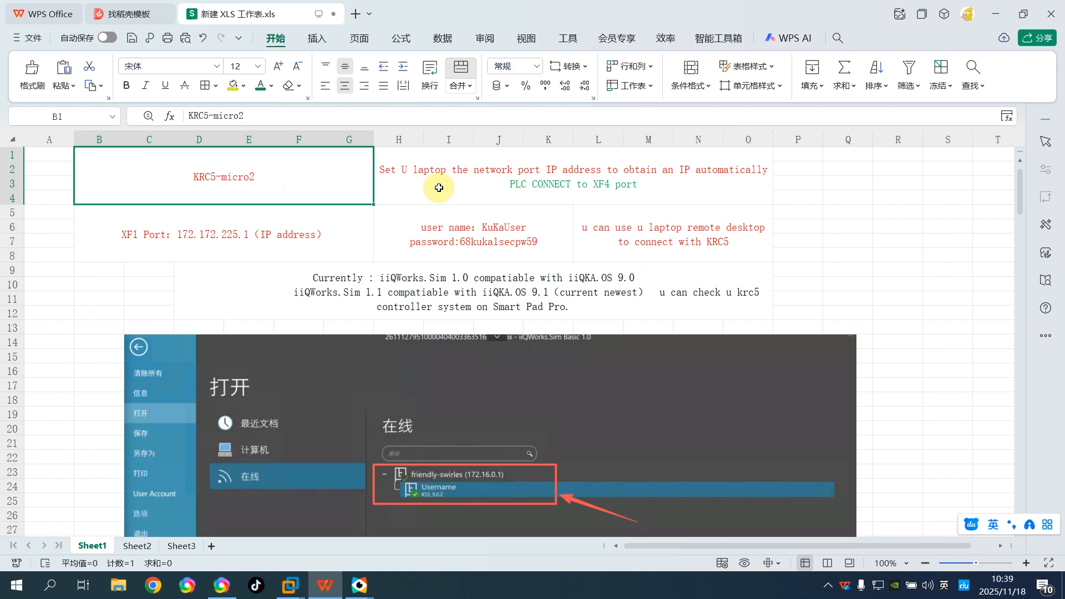
pyautogui.doubleClick(647, 167)
pyautogui.moveTo(382, 167); pyautogui.dragTo(754, 165)
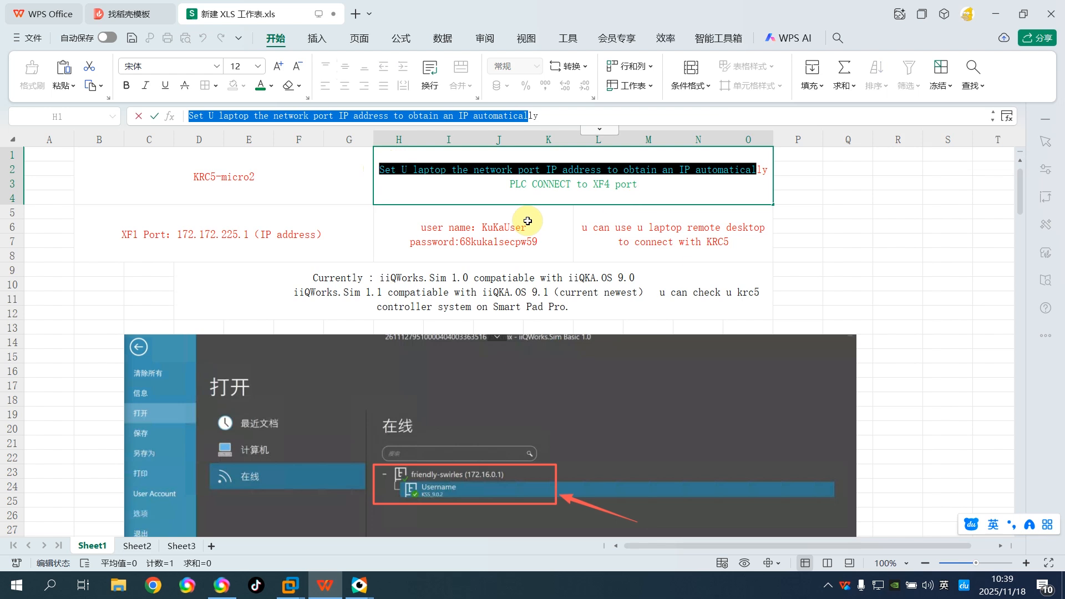
# - Review the worksheet's XF1 port IP address entry and return to the laptop network note
pyautogui.click(285, 182)
pyautogui.click(119, 237)
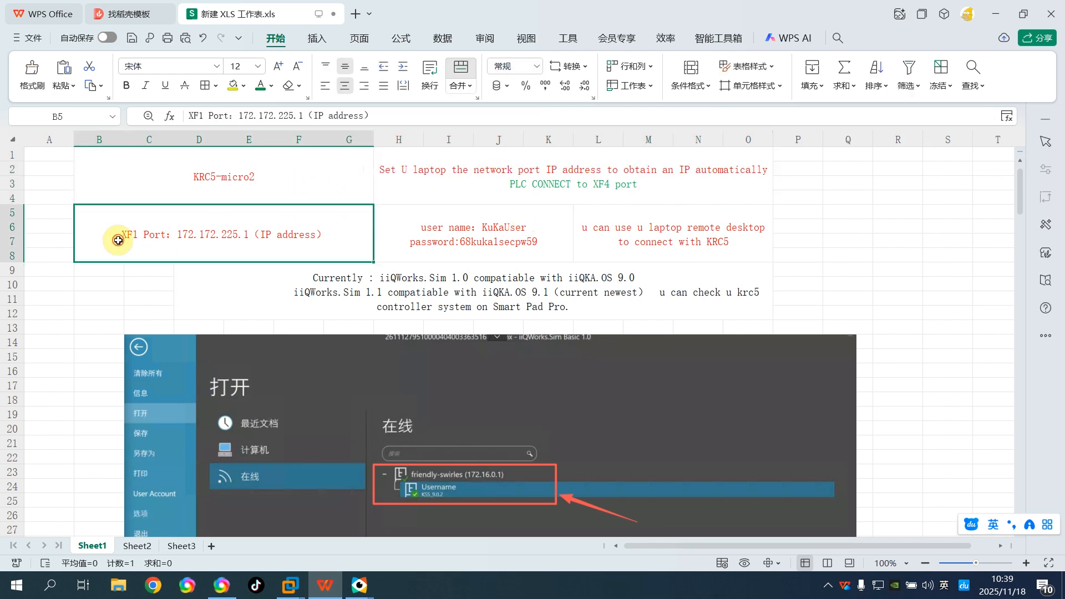
pyautogui.moveTo(119, 237); pyautogui.dragTo(352, 227)
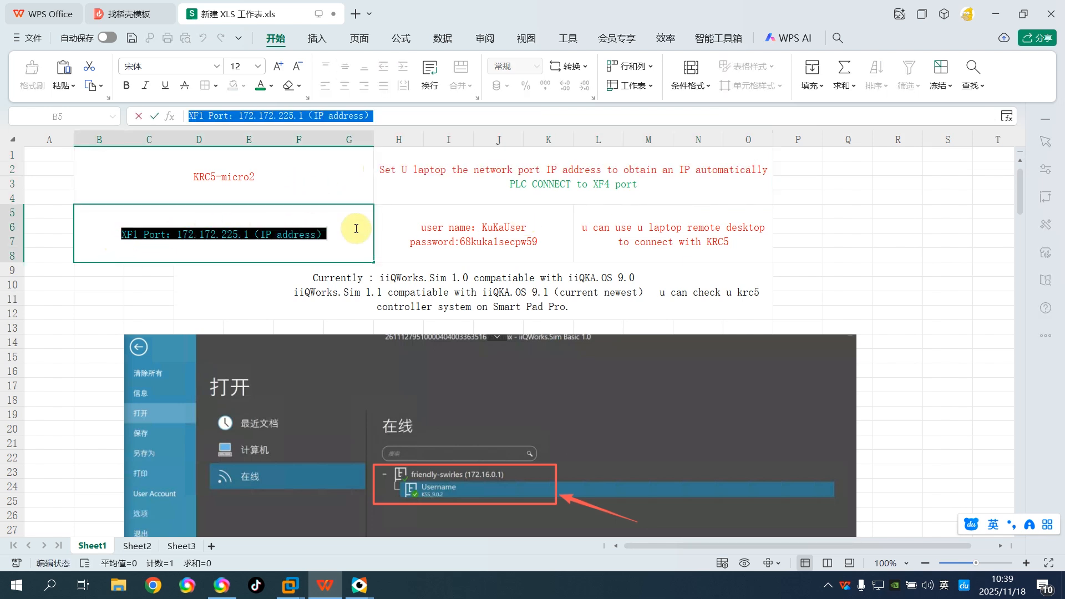
pyautogui.click(411, 169)
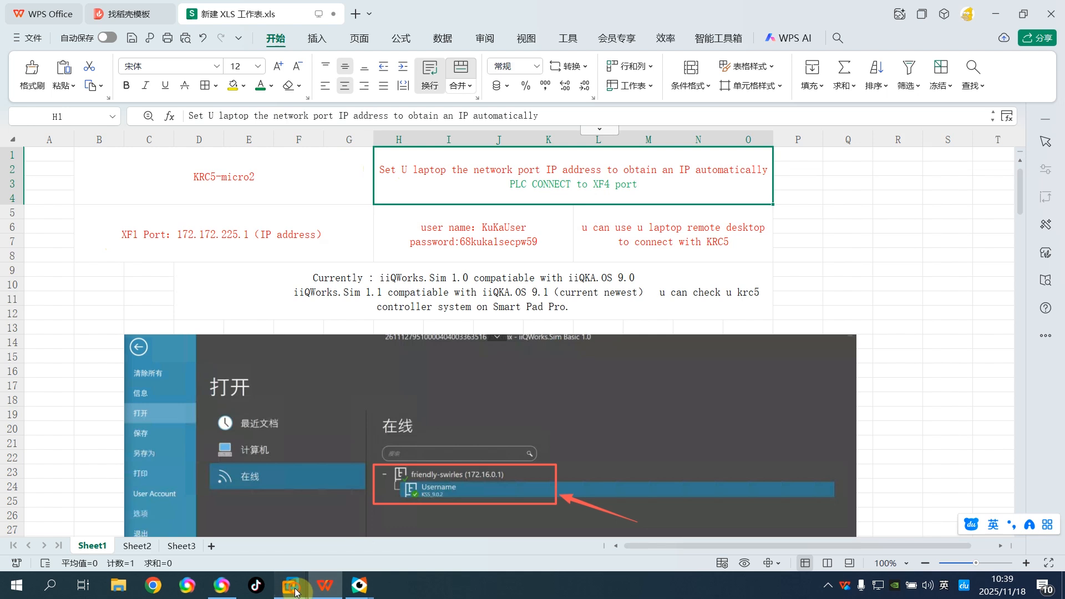
# - Switch to iiQWorks.Sim in the full-screen virtual machine and check the online sources for a project to open
pyautogui.moveTo(290, 585)
pyautogui.click(355, 471)
pyautogui.click(189, 93)
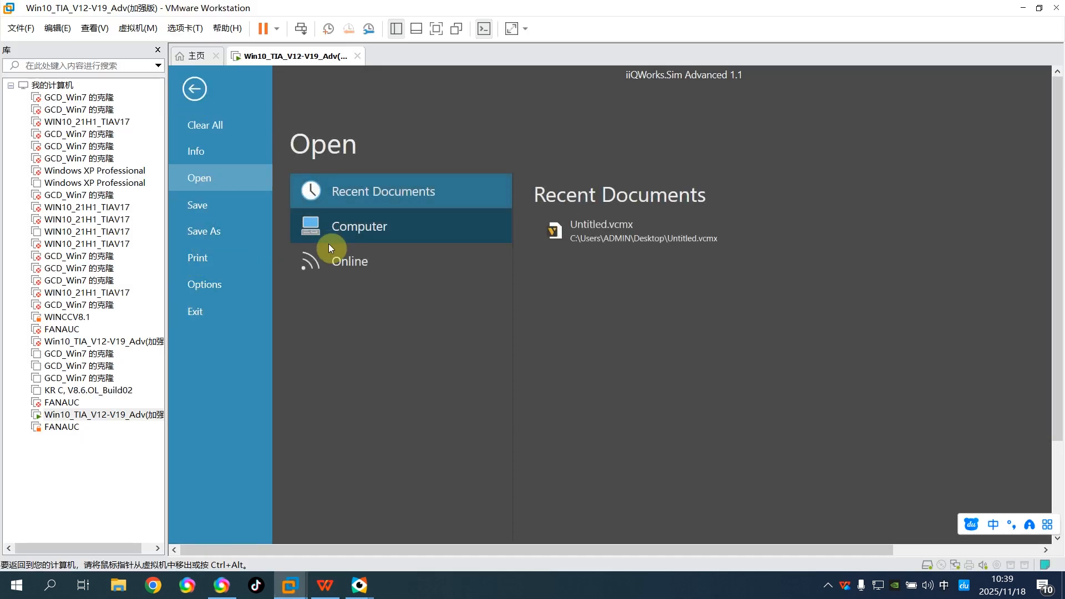
pyautogui.click(346, 263)
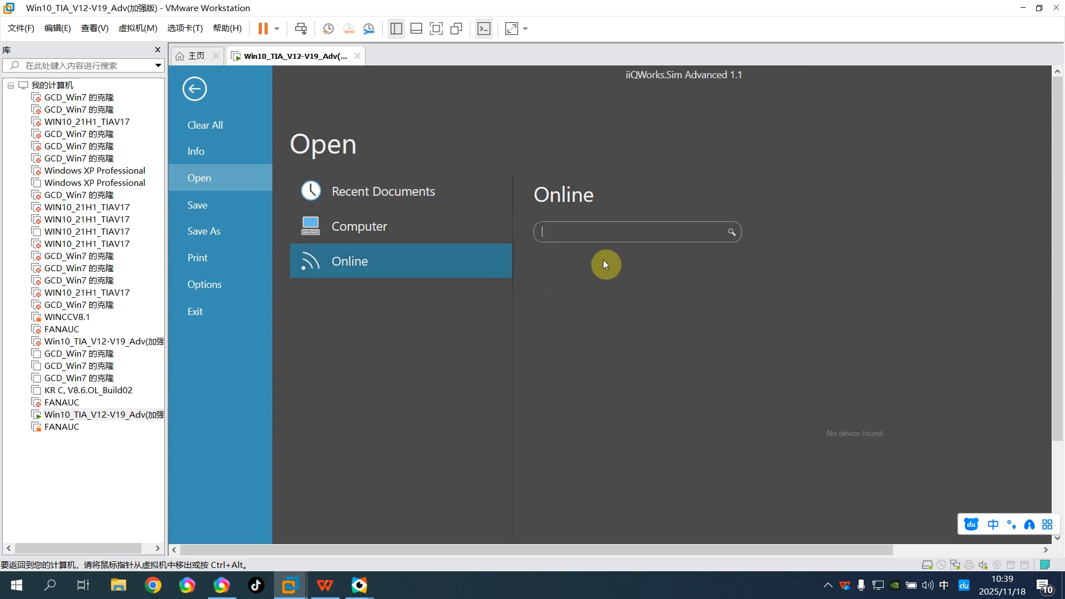
pyautogui.click(436, 29)
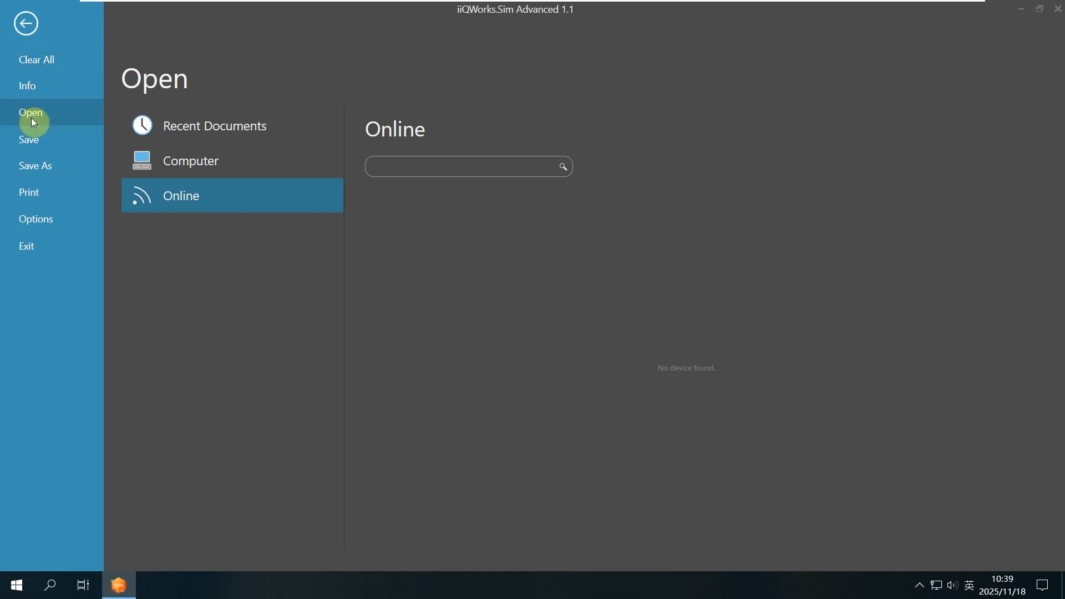
# - Open the project file Untitled.vcmx from the computer's desktop folder
pyautogui.click(161, 170)
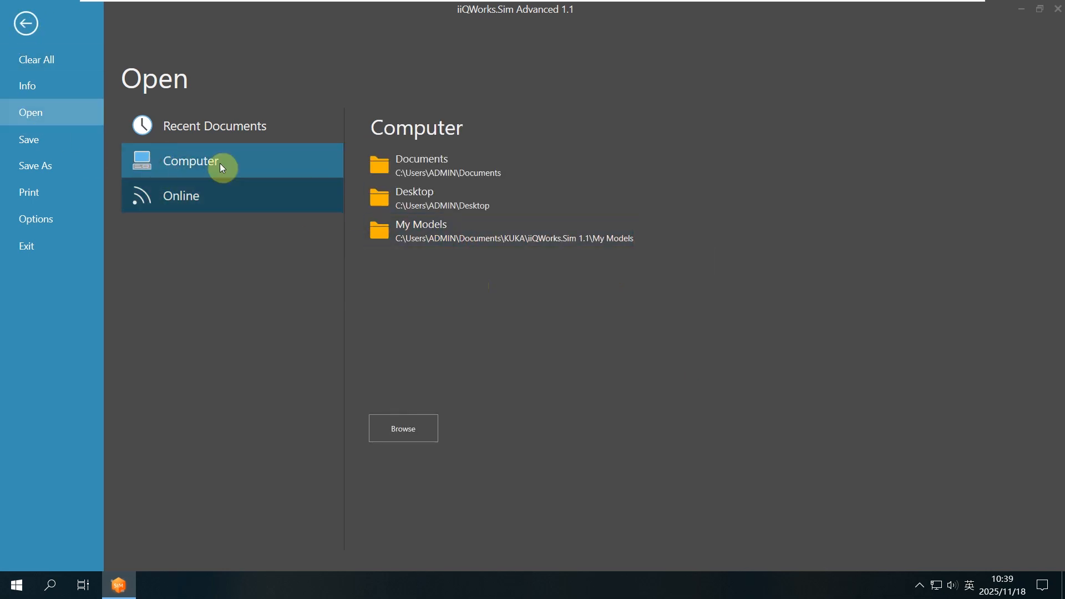
pyautogui.click(26, 23)
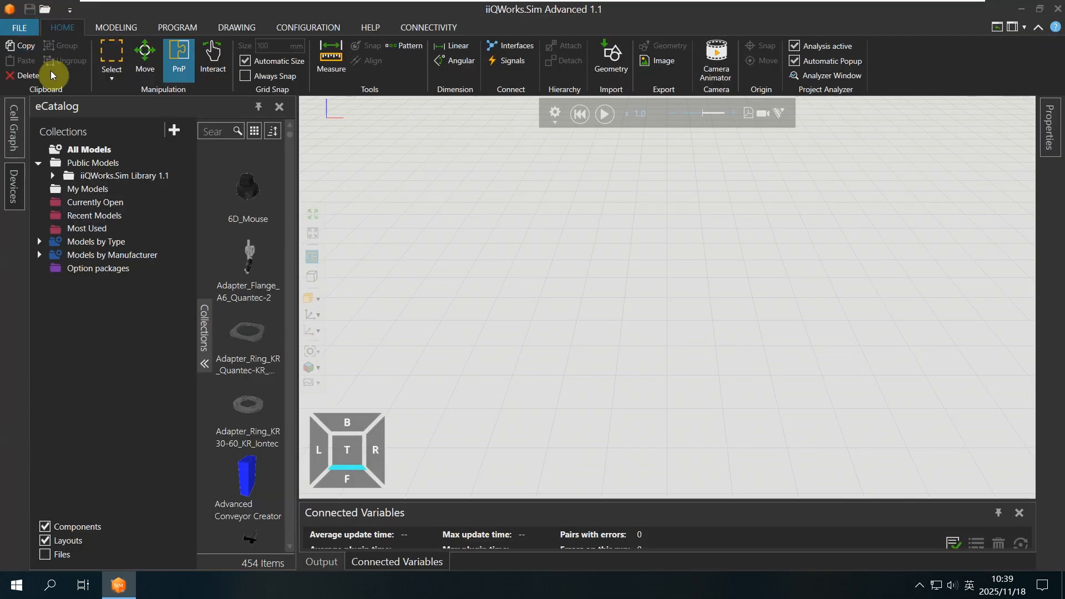
pyautogui.click(19, 27)
pyautogui.click(213, 136)
pyautogui.click(172, 158)
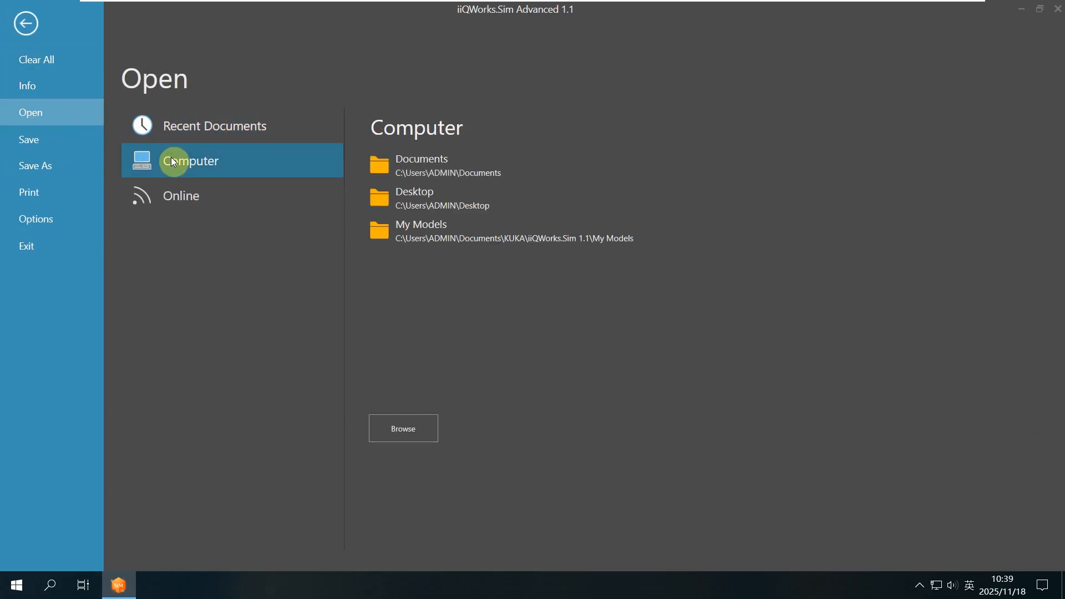
pyautogui.click(413, 433)
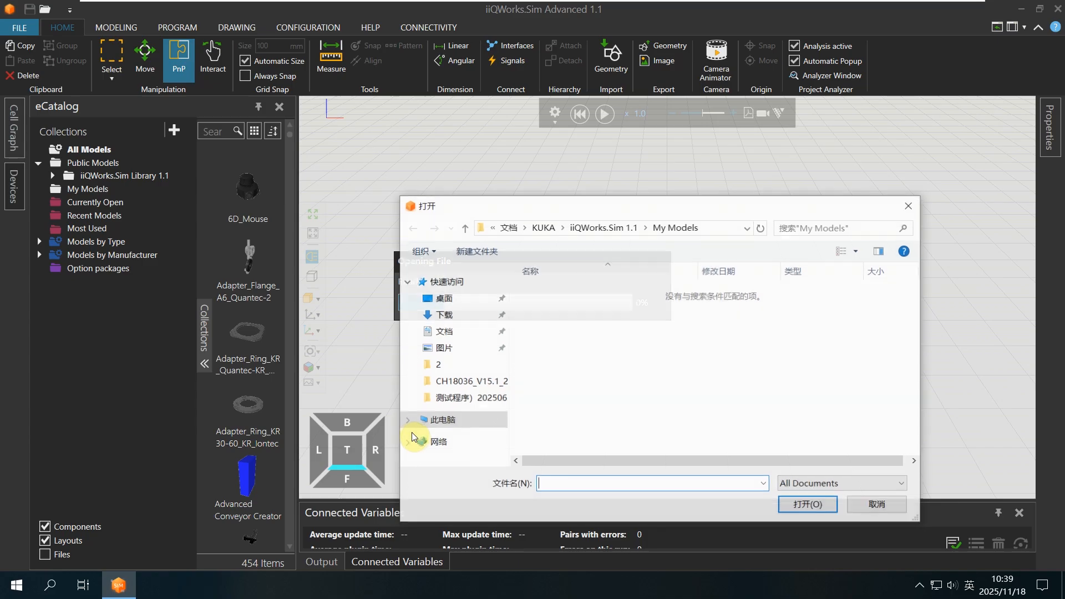
pyautogui.click(455, 302)
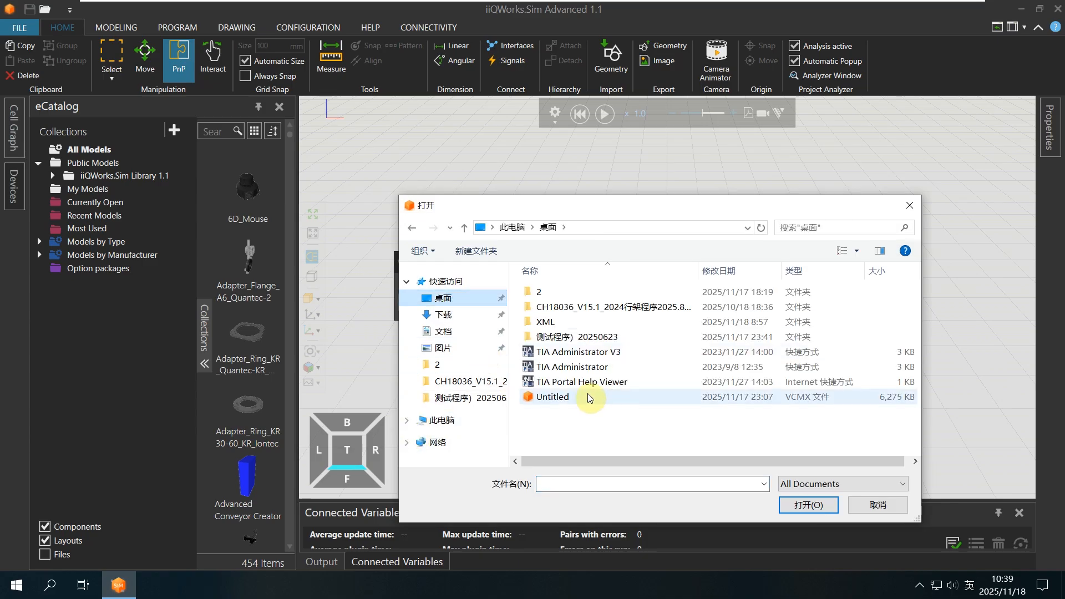
pyautogui.doubleClick(532, 398)
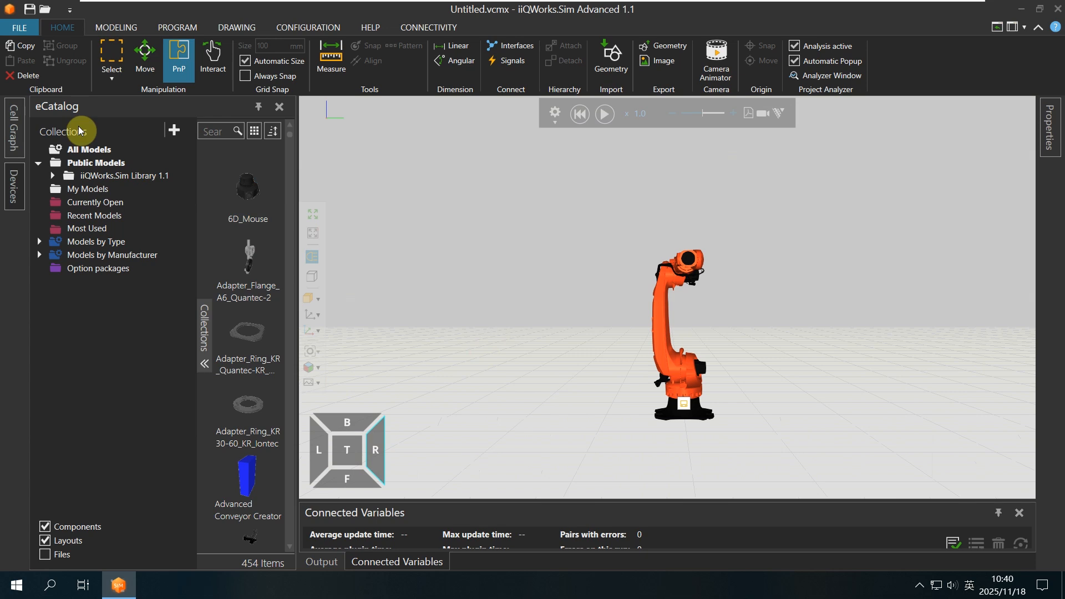
# - Show all nodes of the cell's device tree and view the Tool Management properties
pyautogui.click(14, 185)
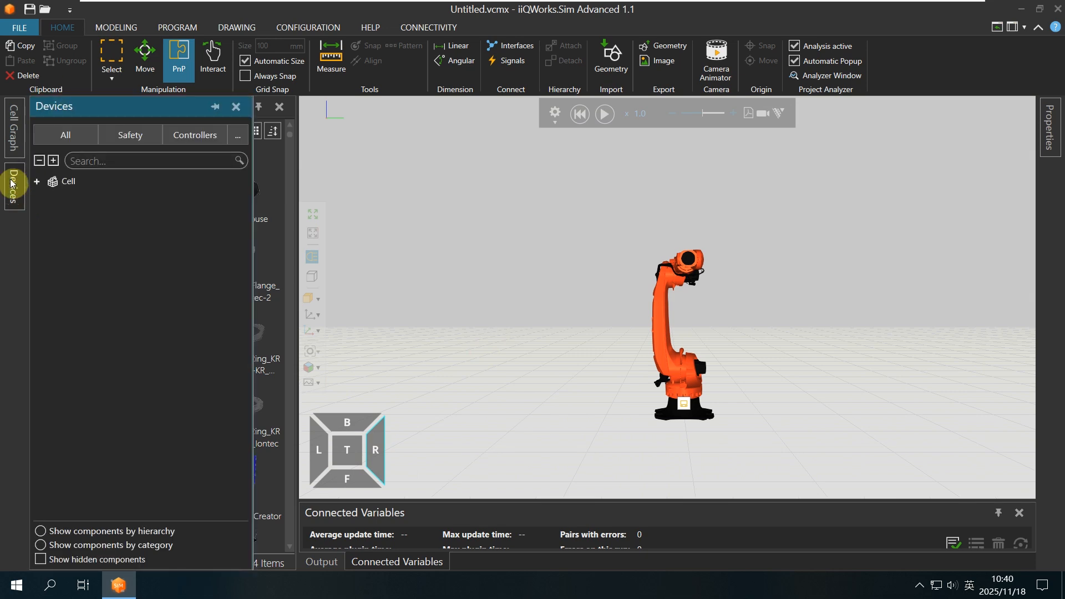
pyautogui.click(55, 139)
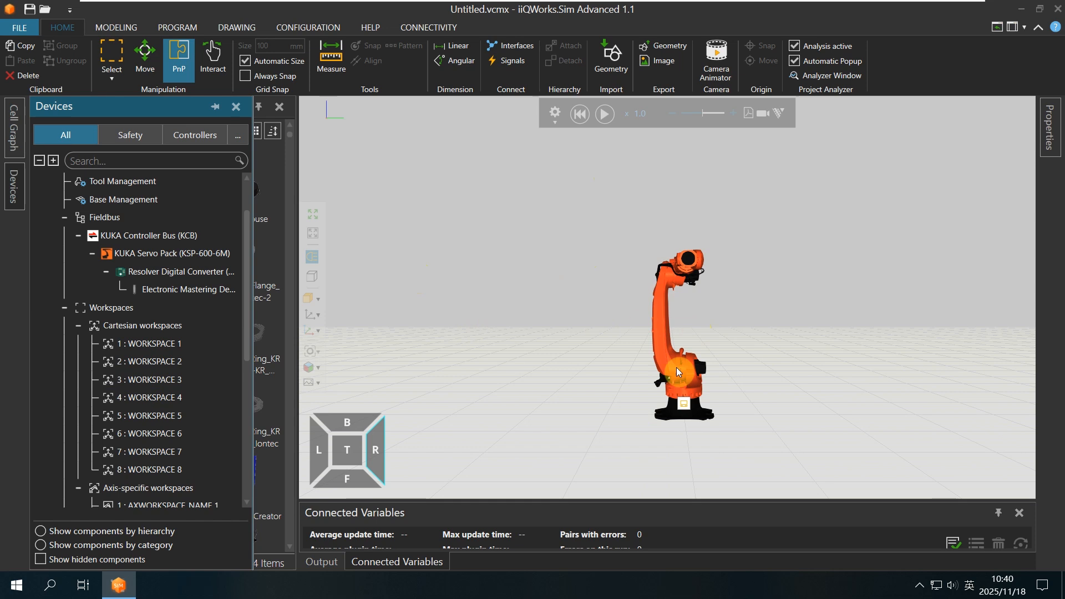
pyautogui.click(667, 276)
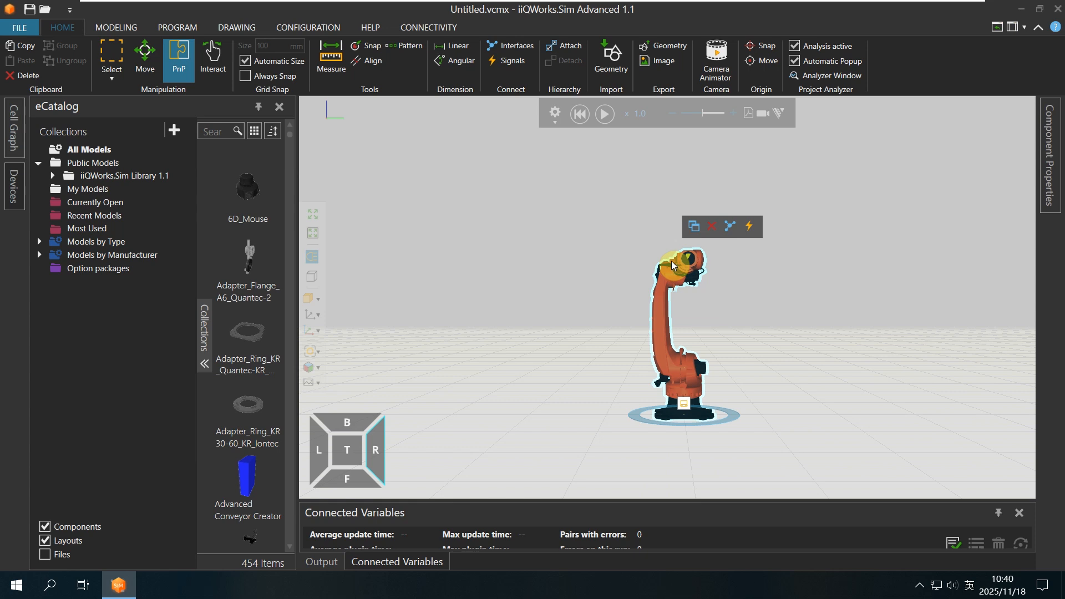
pyautogui.click(90, 321)
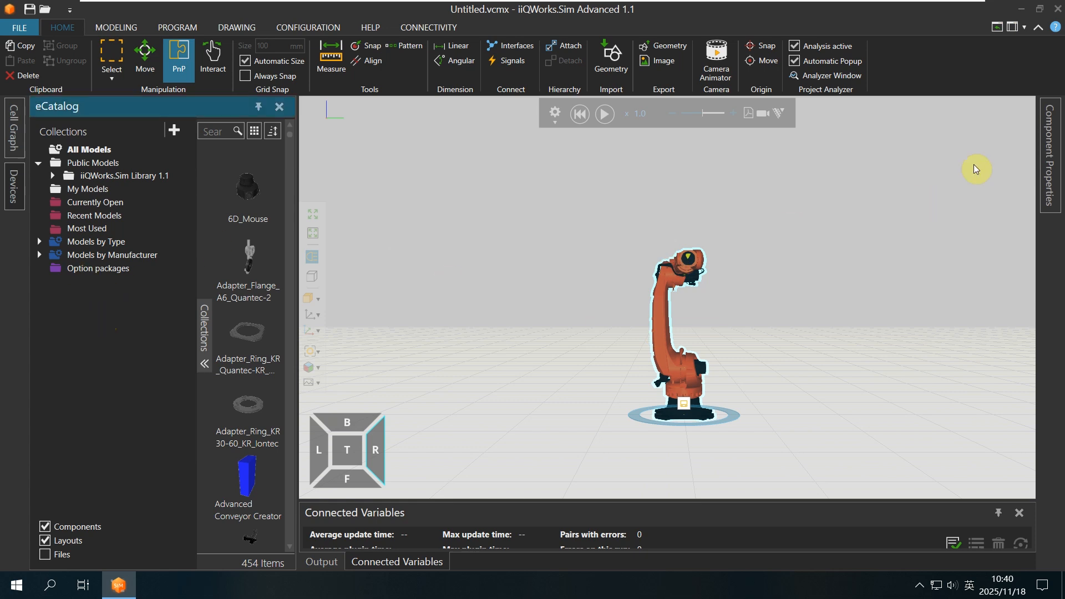
pyautogui.click(680, 268)
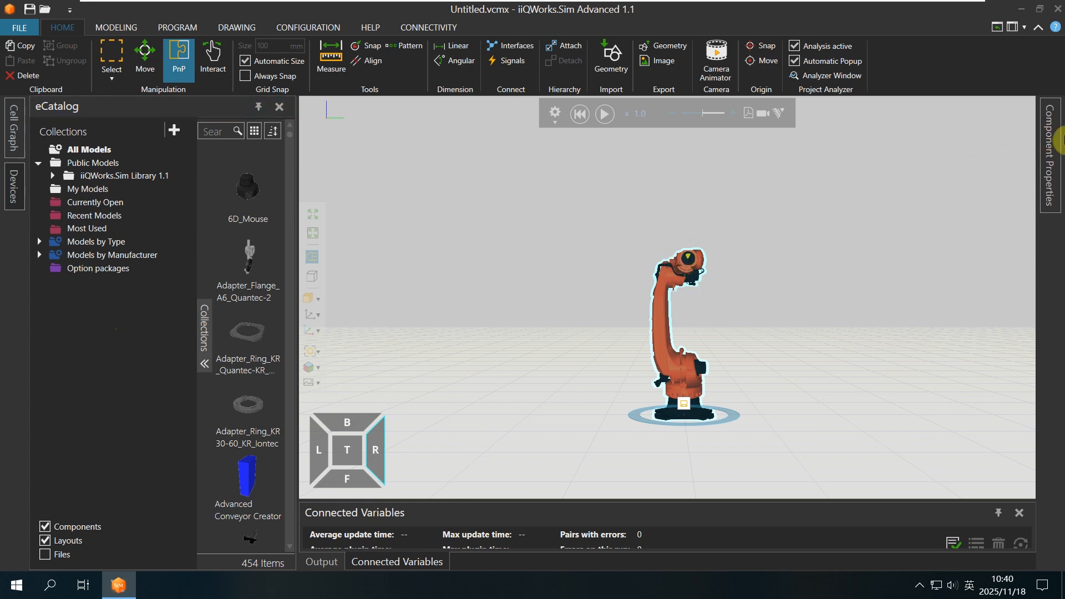
pyautogui.click(1049, 125)
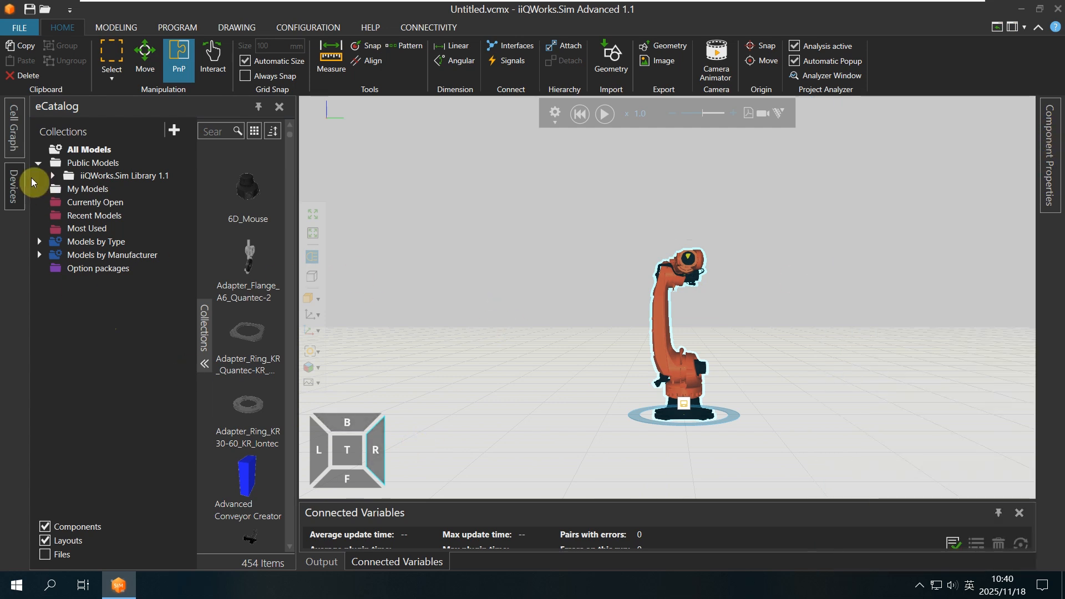
pyautogui.click(15, 186)
pyautogui.click(90, 183)
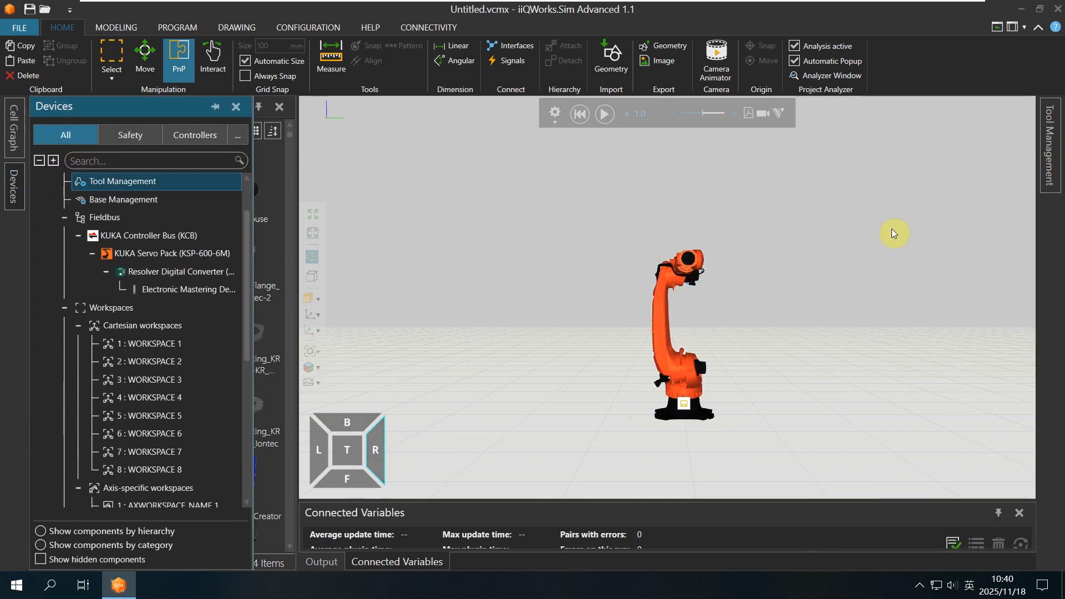
pyautogui.click(1056, 150)
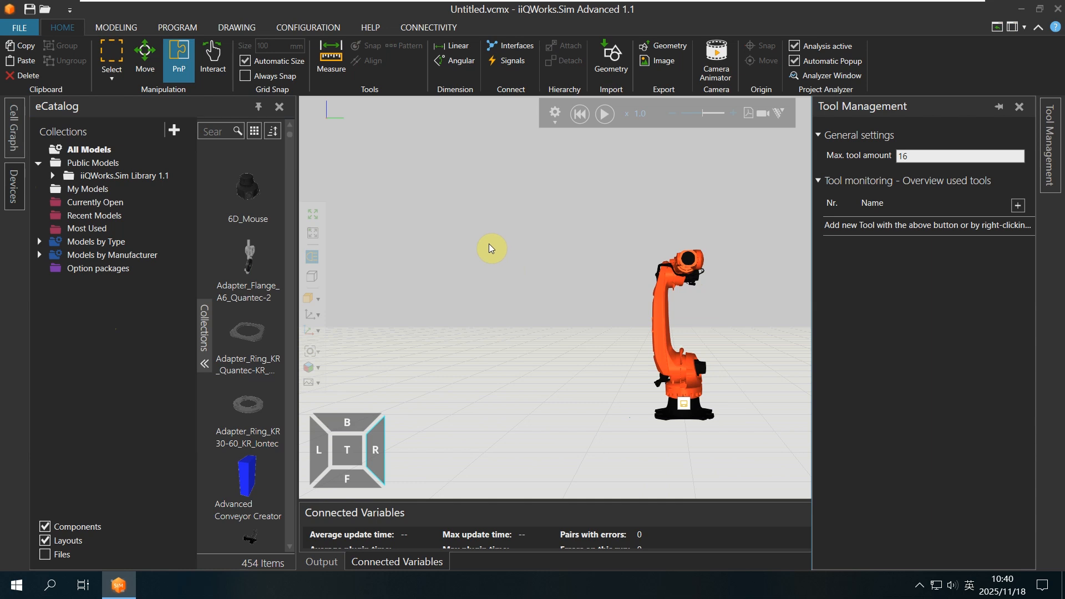
# - Assign the available option iiQKA.EnableAdditionalAxes_1ax, V2.0.0.147 to the KR 120 R2700-2 robot in its option packages configuration
pyautogui.click(663, 286)
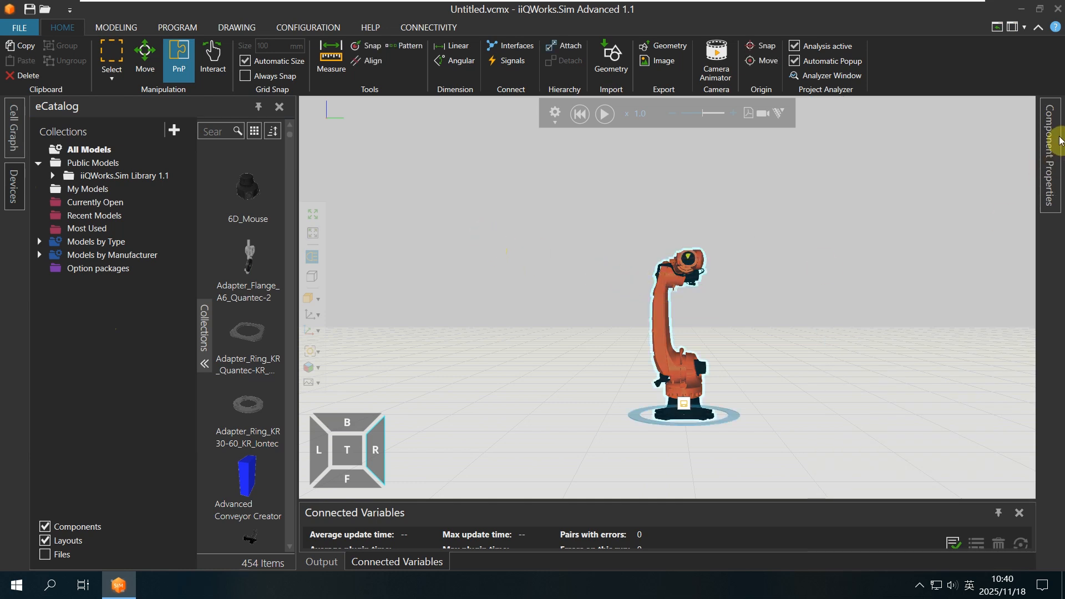
pyautogui.moveTo(1055, 135)
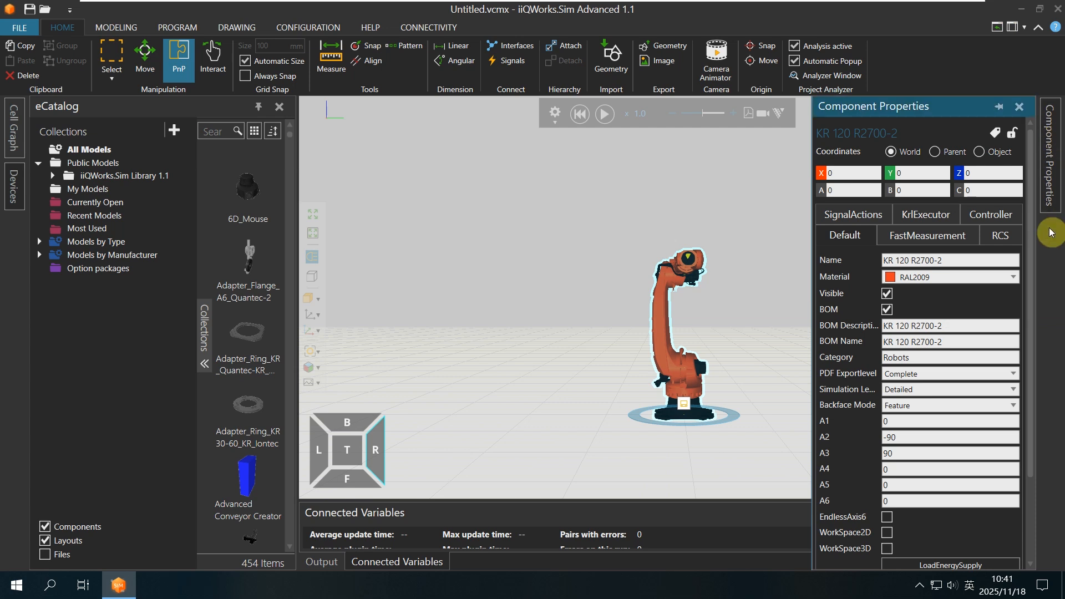
pyautogui.scroll(-4, 1032, 210)
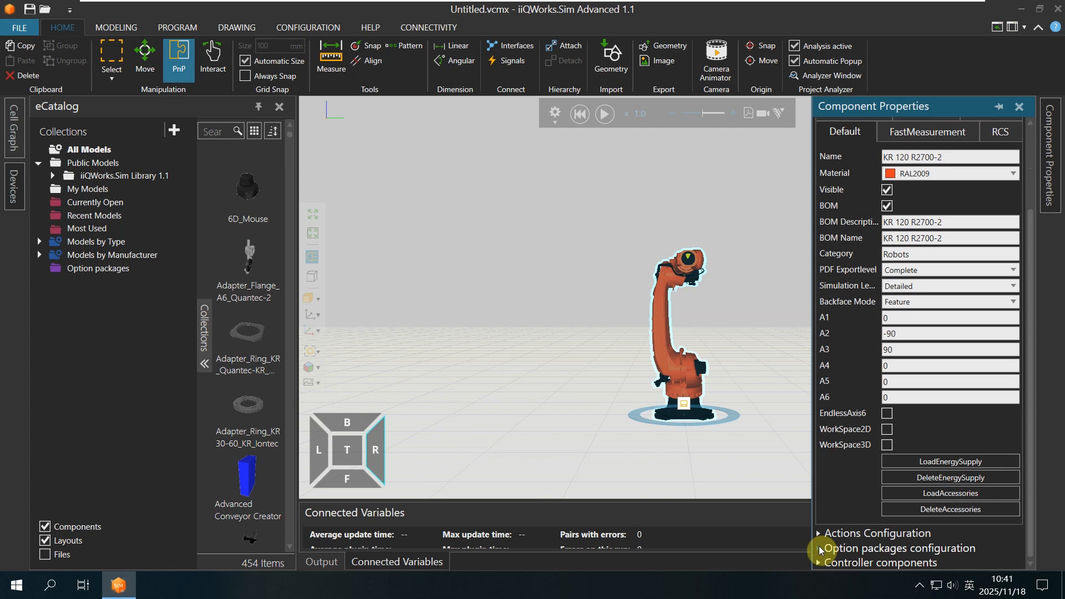
pyautogui.click(820, 549)
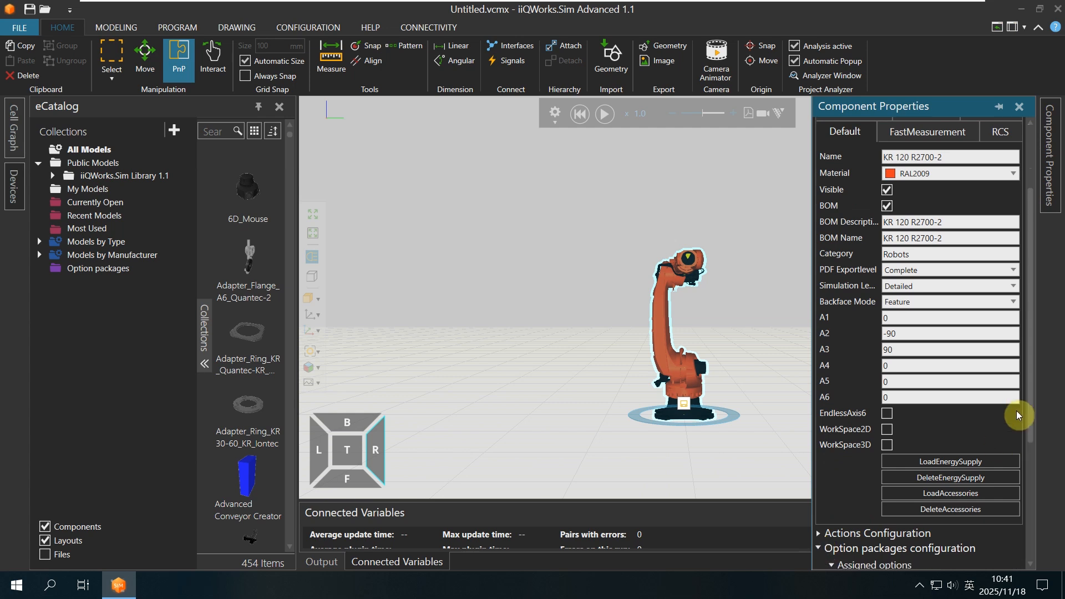
pyautogui.moveTo(1030, 400); pyautogui.dragTo(1021, 533)
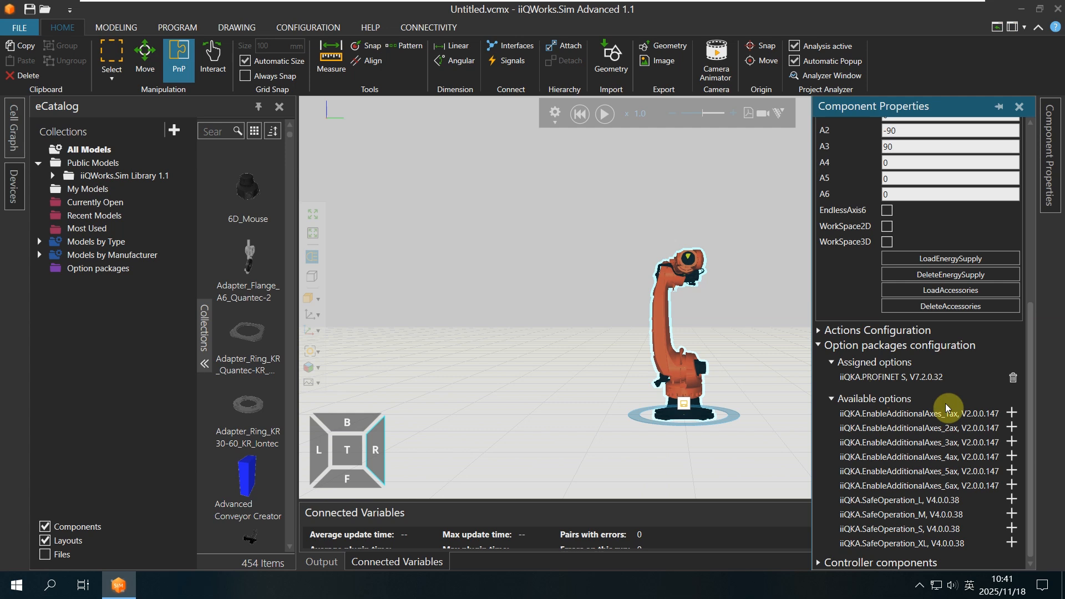
pyautogui.click(1010, 416)
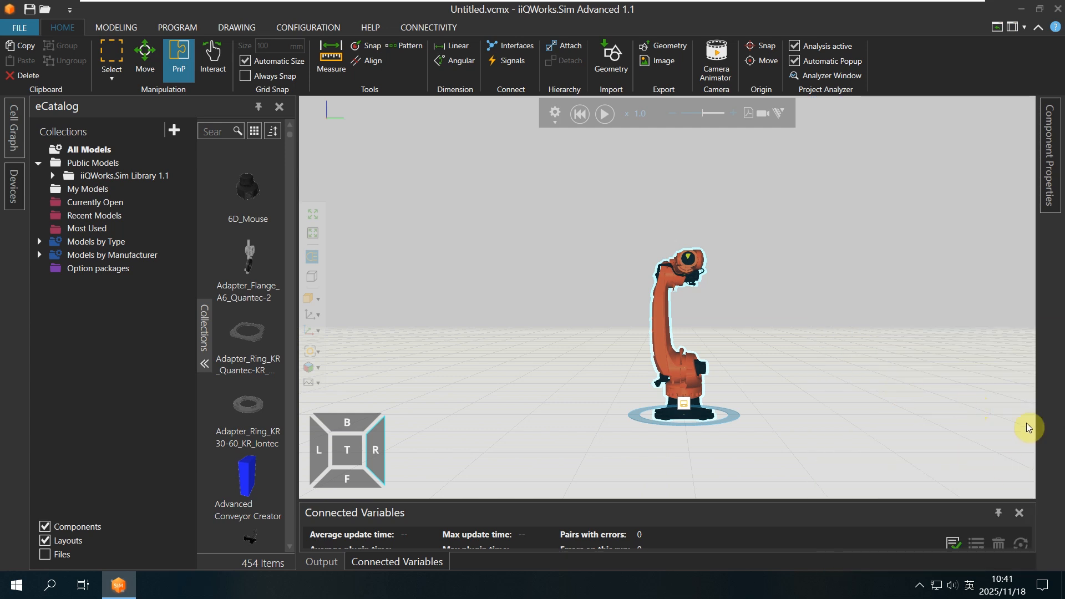
# - Review the assigned options in the robot's option packages configuration
pyautogui.click(1050, 183)
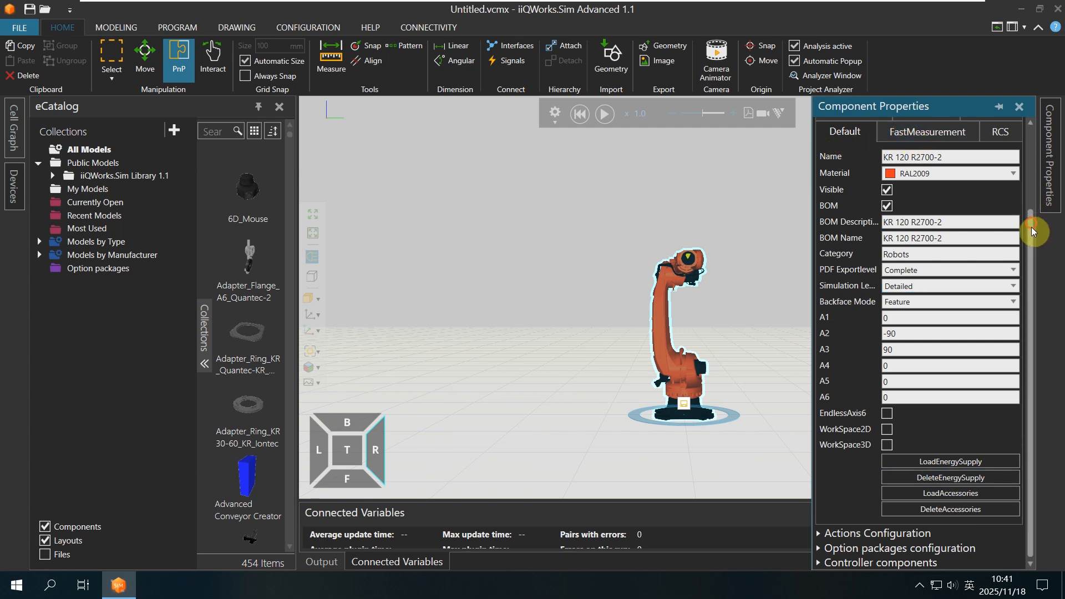
pyautogui.click(819, 549)
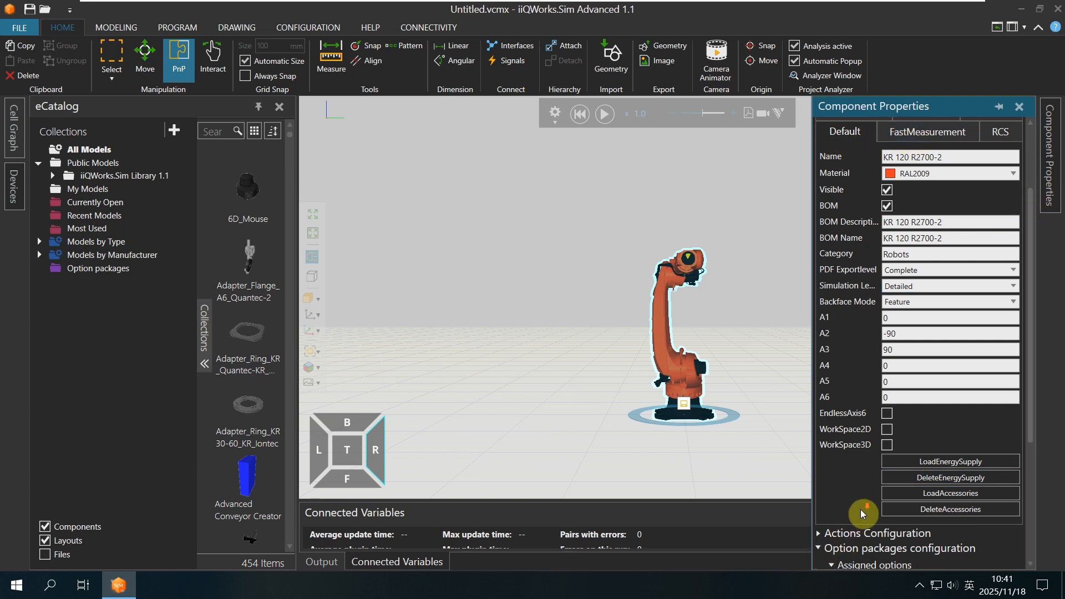
pyautogui.scroll(-4, 863, 513)
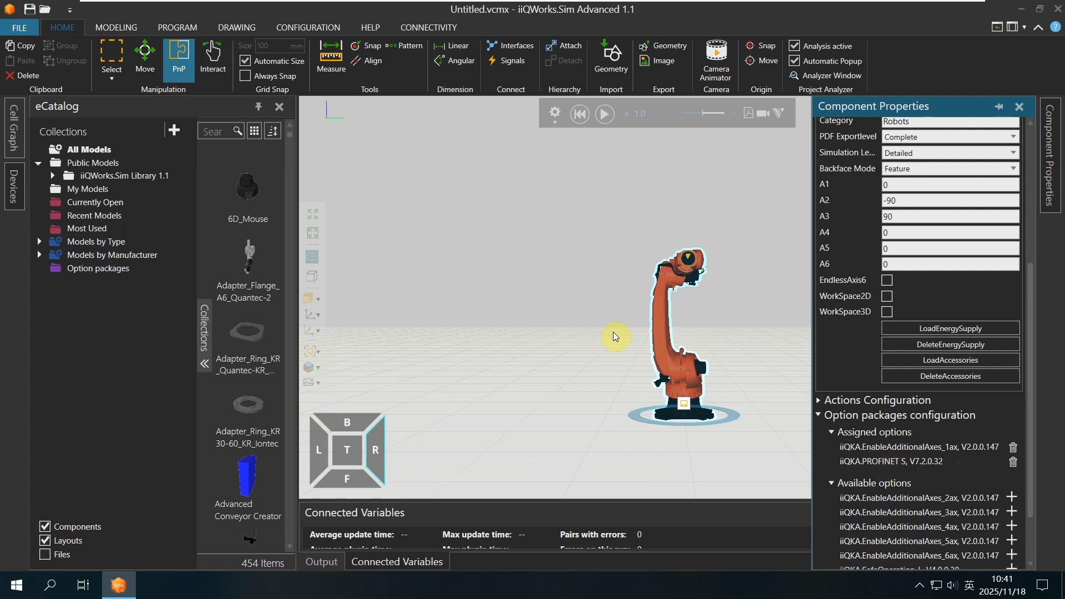
# - Add PROFINET to the controller's Fieldbus node in the device tree, with continuous addition turned off
pyautogui.click(303, 30)
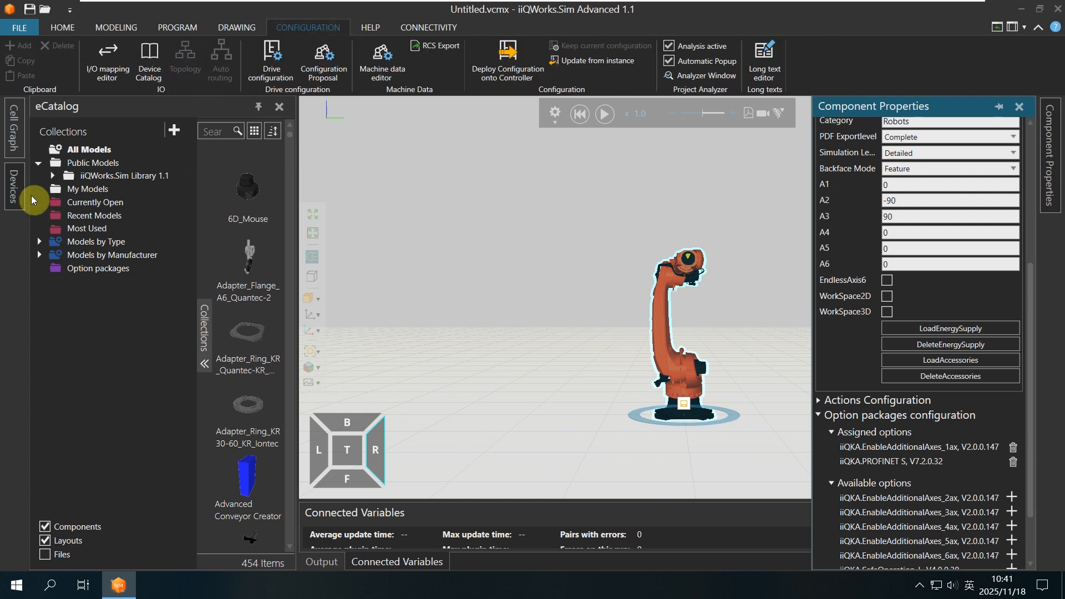
pyautogui.click(11, 187)
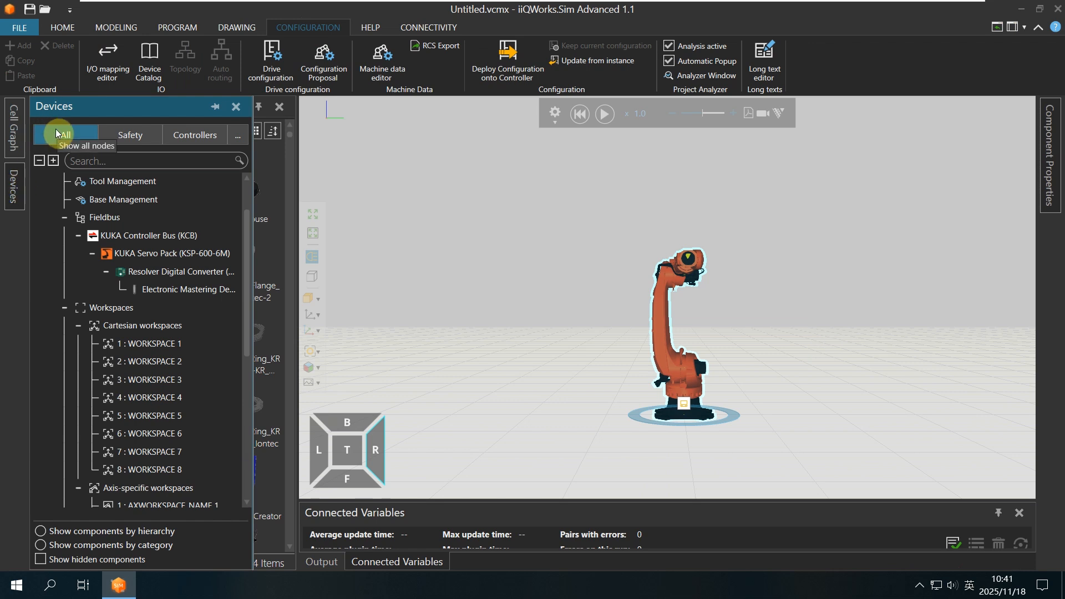
pyautogui.click(95, 218)
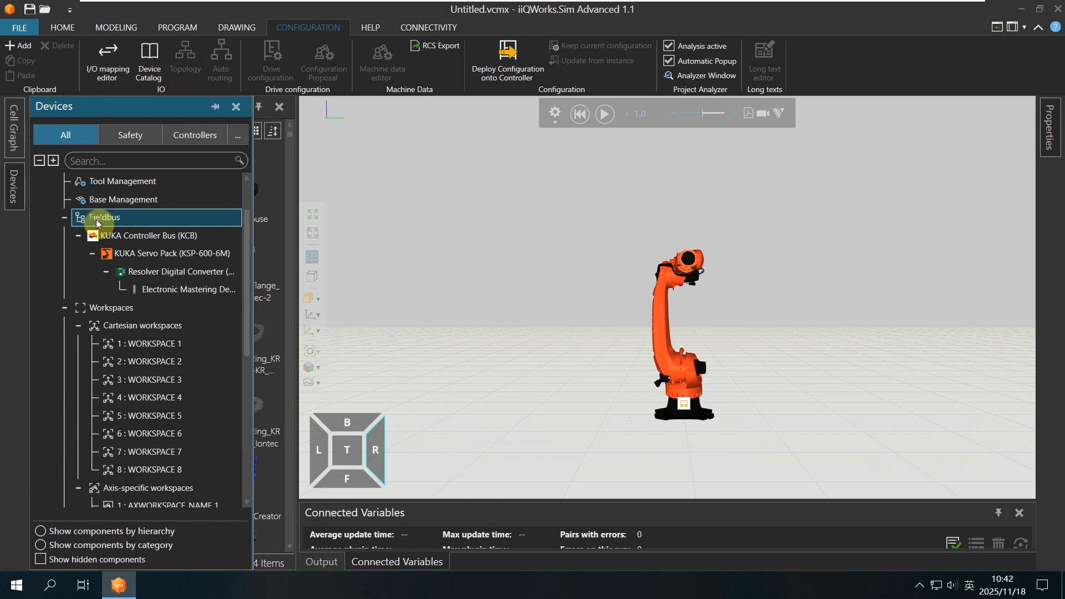
pyautogui.rightClick(95, 218)
pyautogui.click(118, 232)
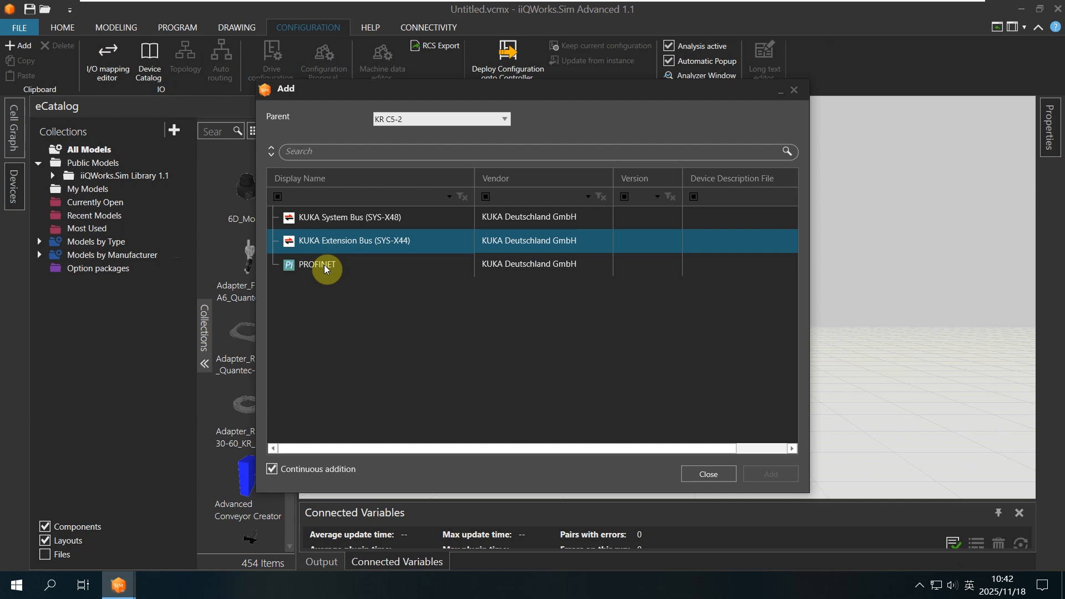
pyautogui.click(325, 264)
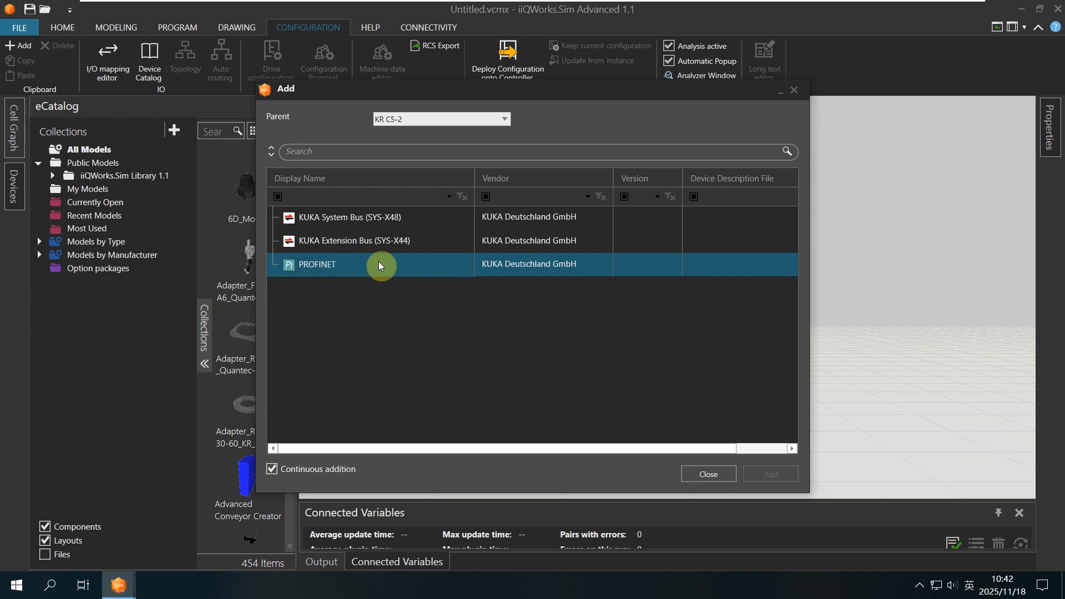
pyautogui.click(349, 265)
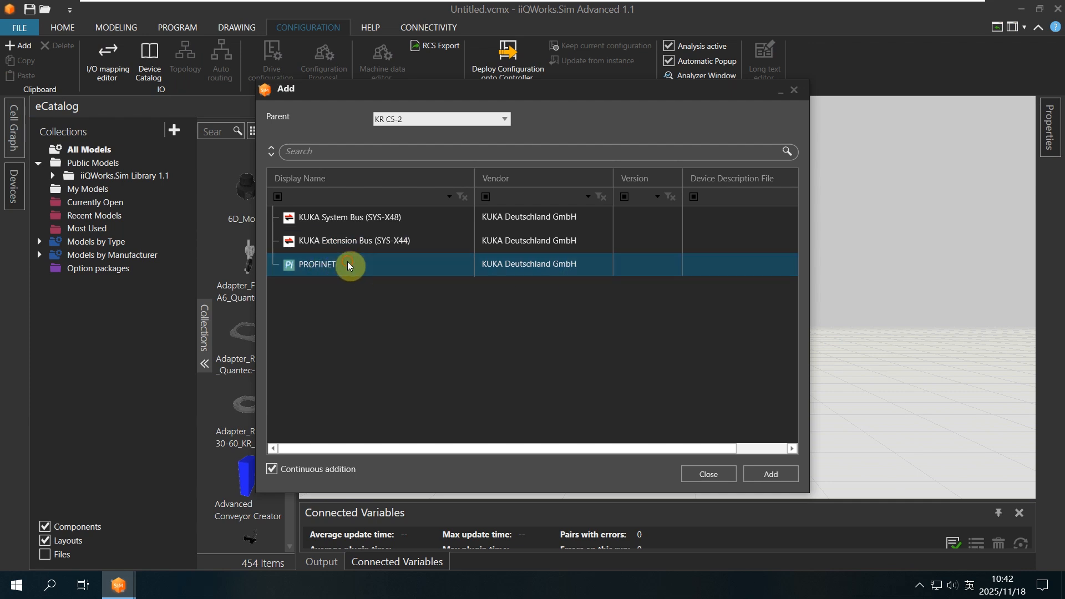
pyautogui.click(272, 470)
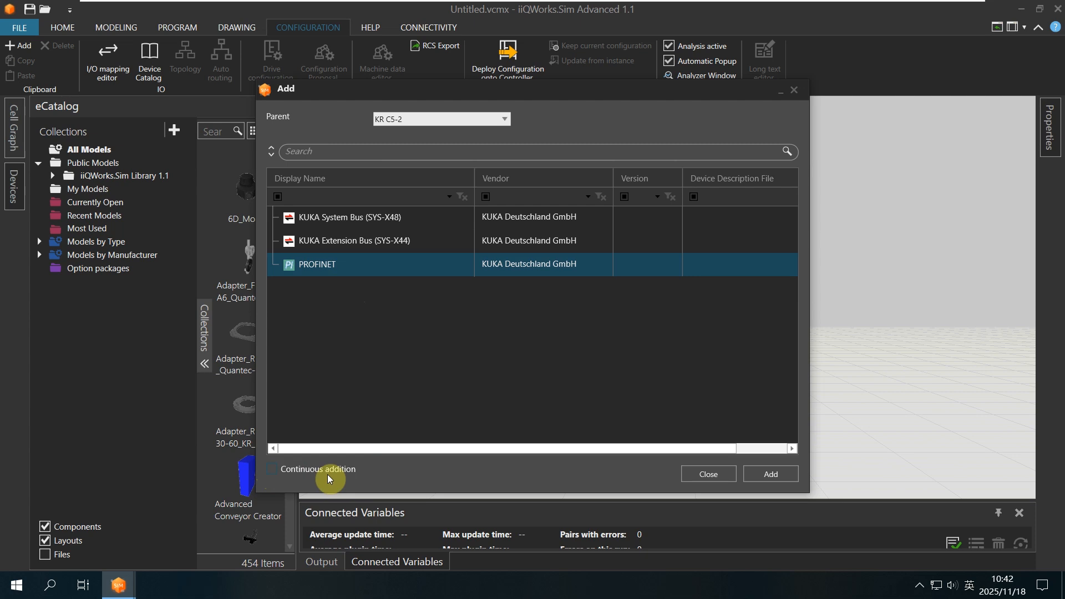
pyautogui.click(769, 473)
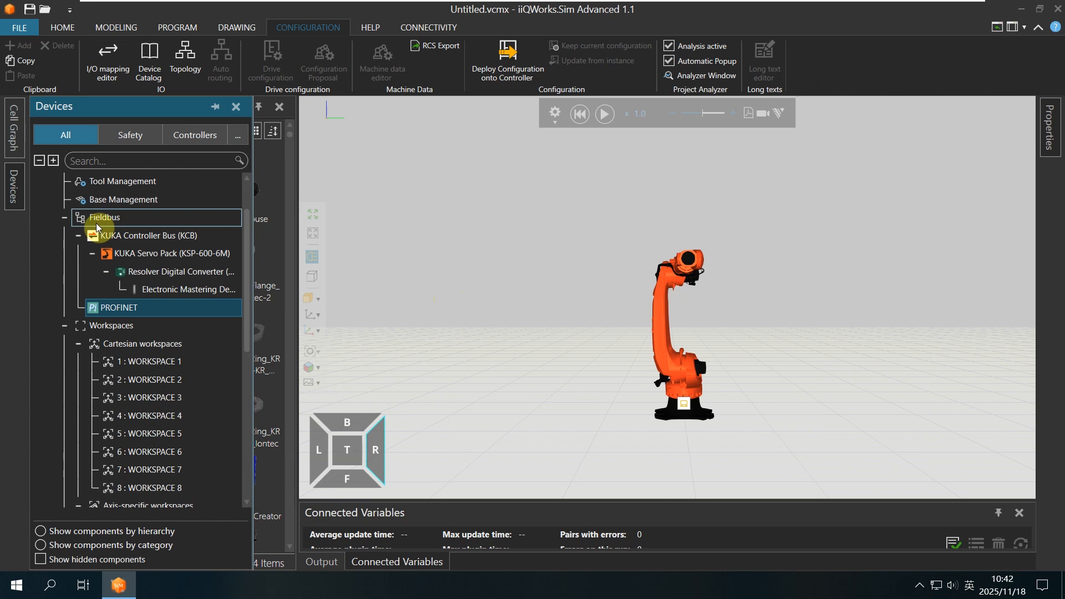
# - Open the topology of the PROFINET node and view the device name in its communication settings
pyautogui.rightClick(110, 311)
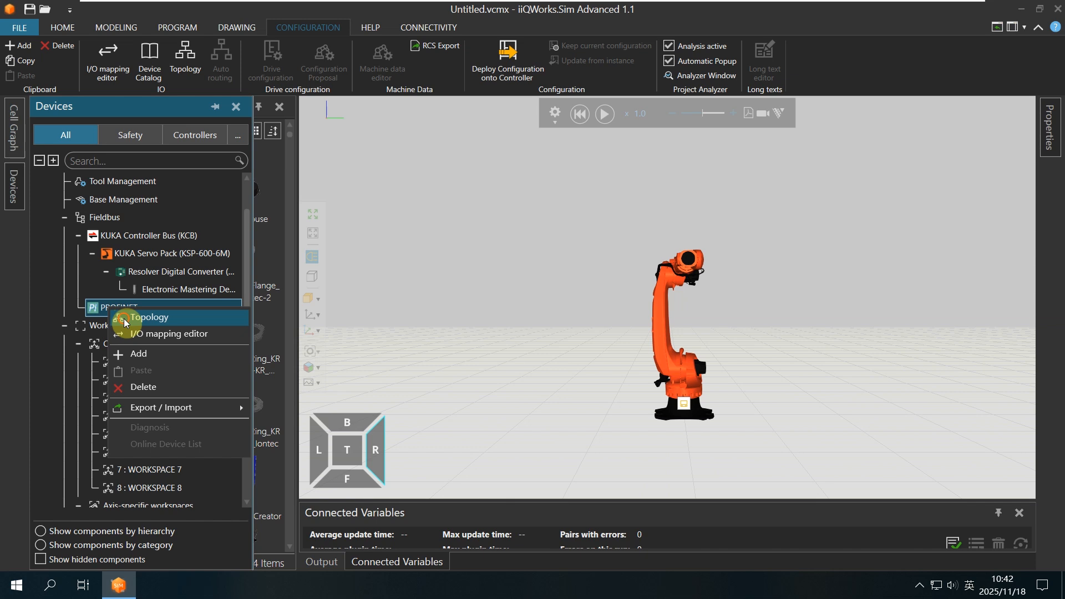
pyautogui.click(120, 317)
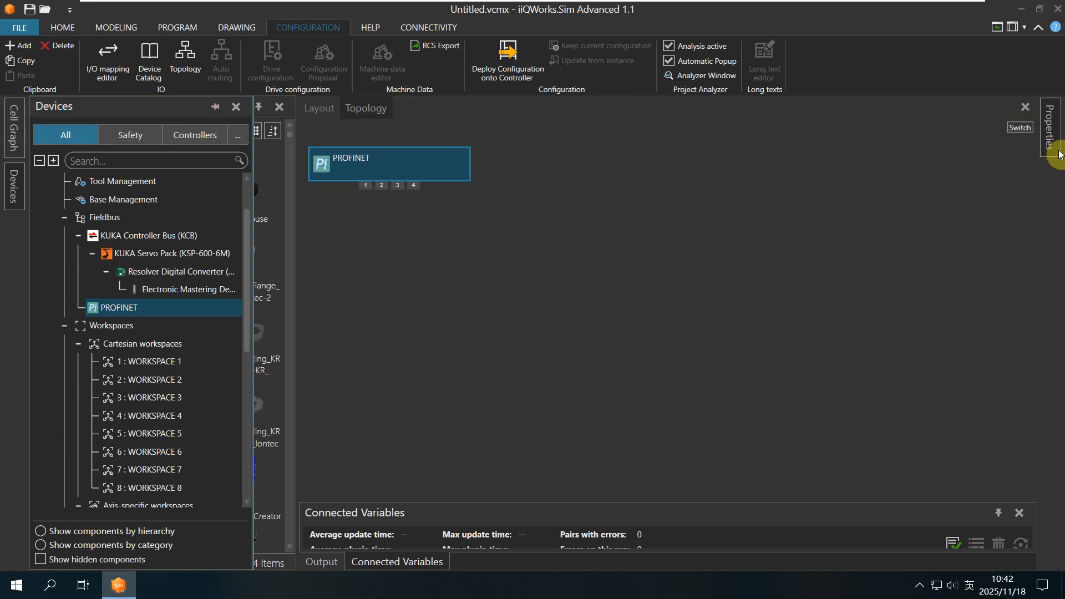
pyautogui.moveTo(1052, 138)
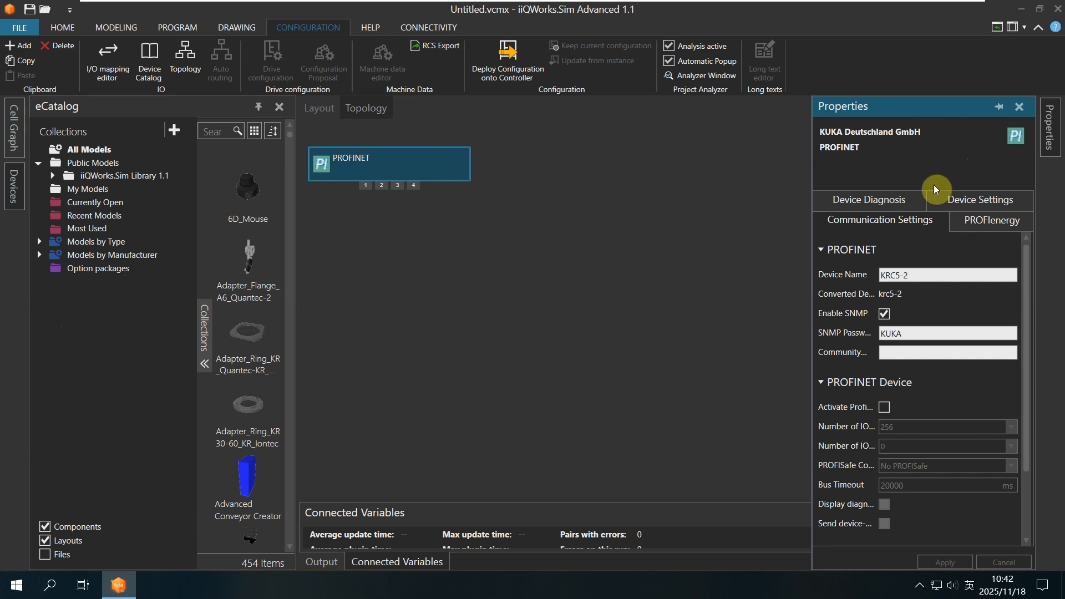
pyautogui.moveTo(909, 275); pyautogui.dragTo(873, 275)
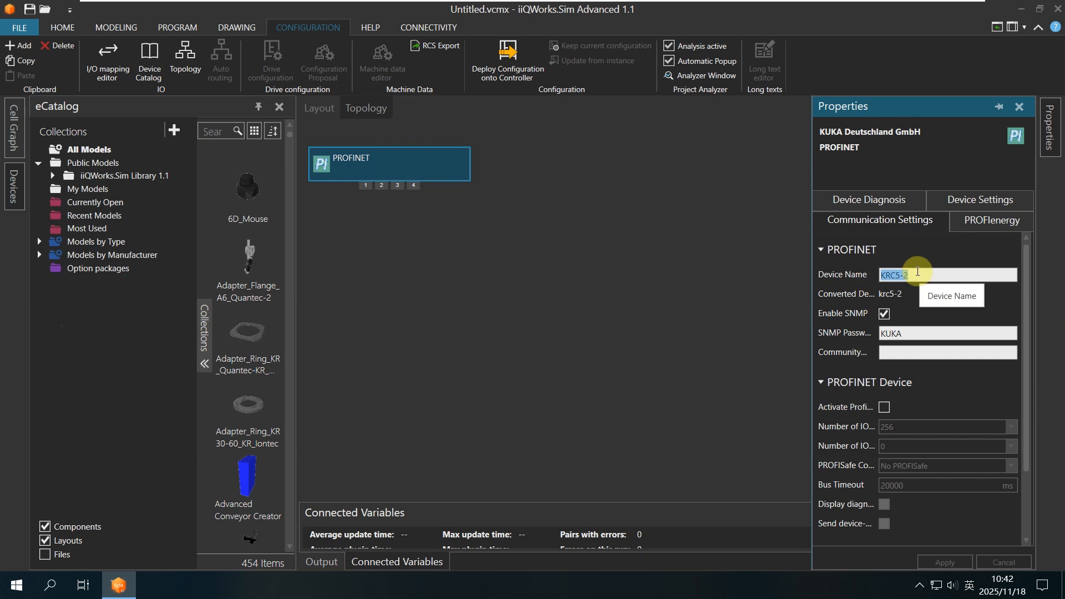
# - Activate the PROFINET device stack with 256 IOs in slot 2 and apply the communication settings
pyautogui.scroll(-1, 913, 271)
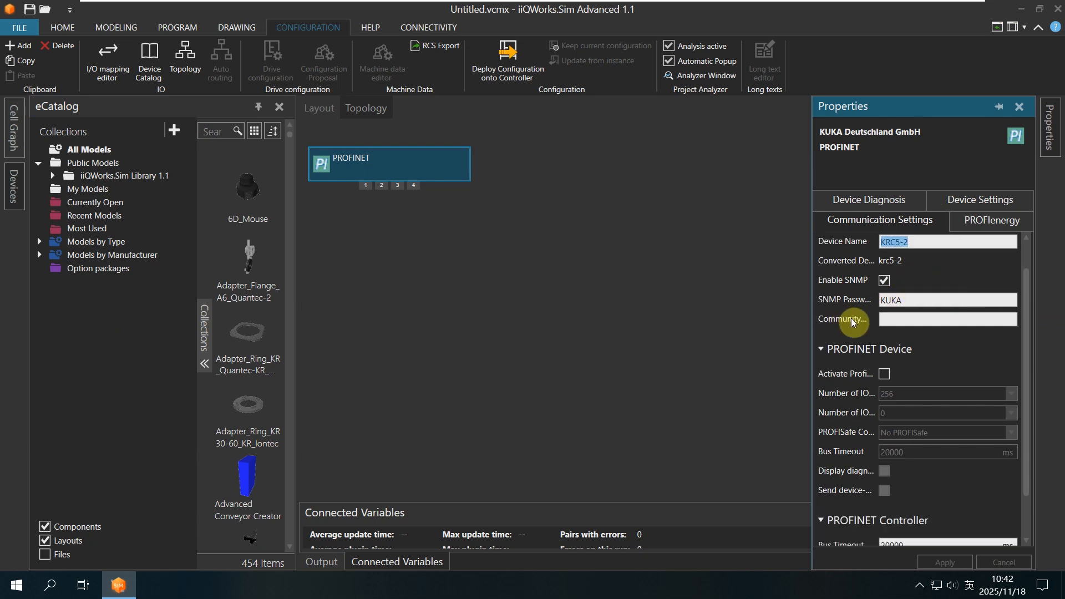
pyautogui.scroll(-1, 864, 348)
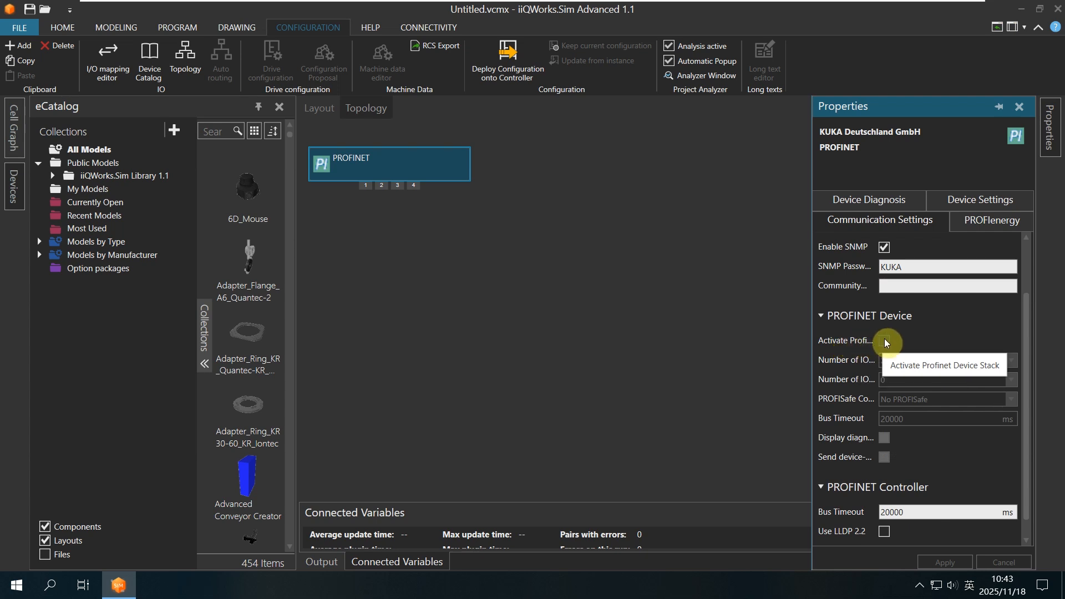
pyautogui.click(884, 339)
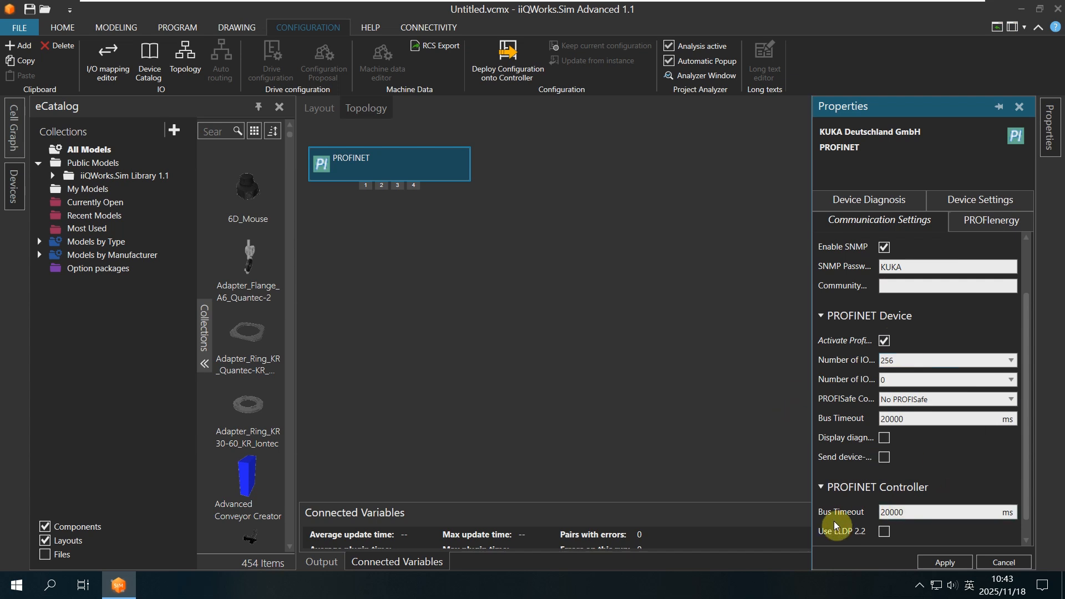
pyautogui.scroll(-1, 840, 515)
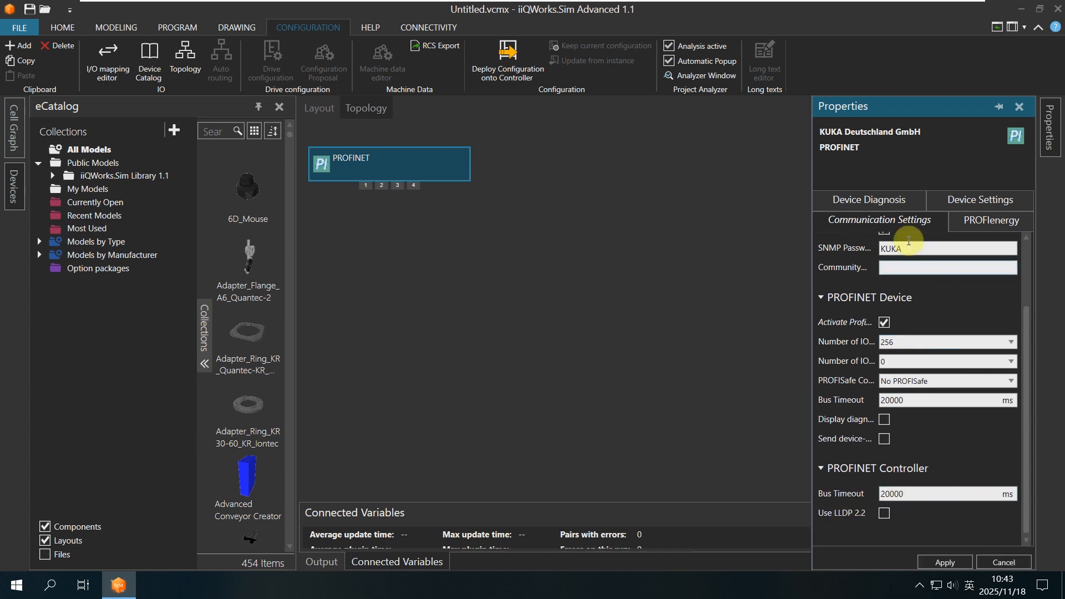
pyautogui.scroll(4, 929, 311)
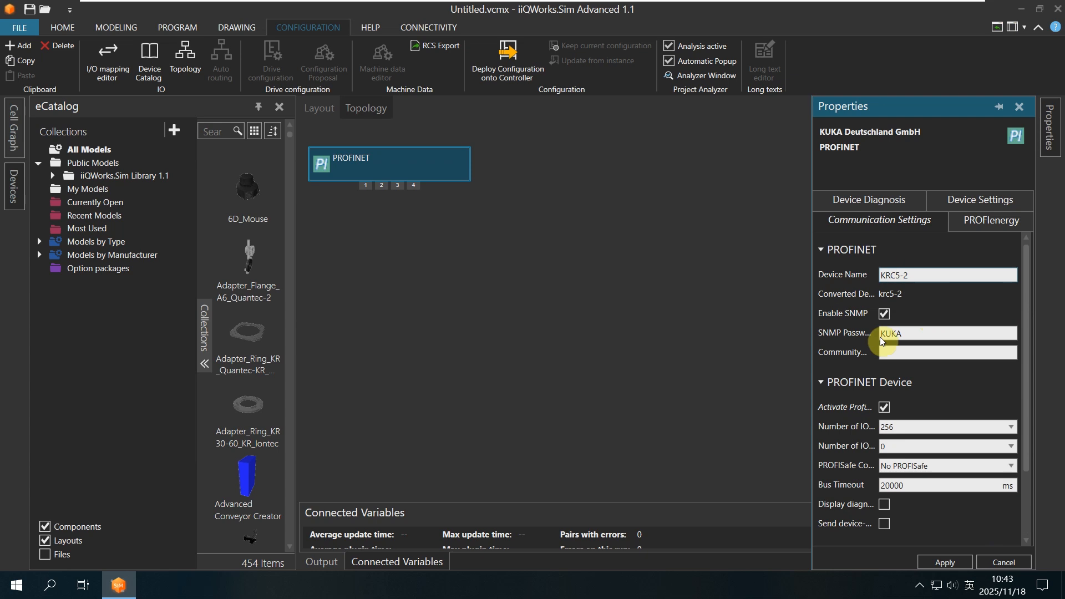
pyautogui.click(1011, 424)
pyautogui.click(1011, 424)
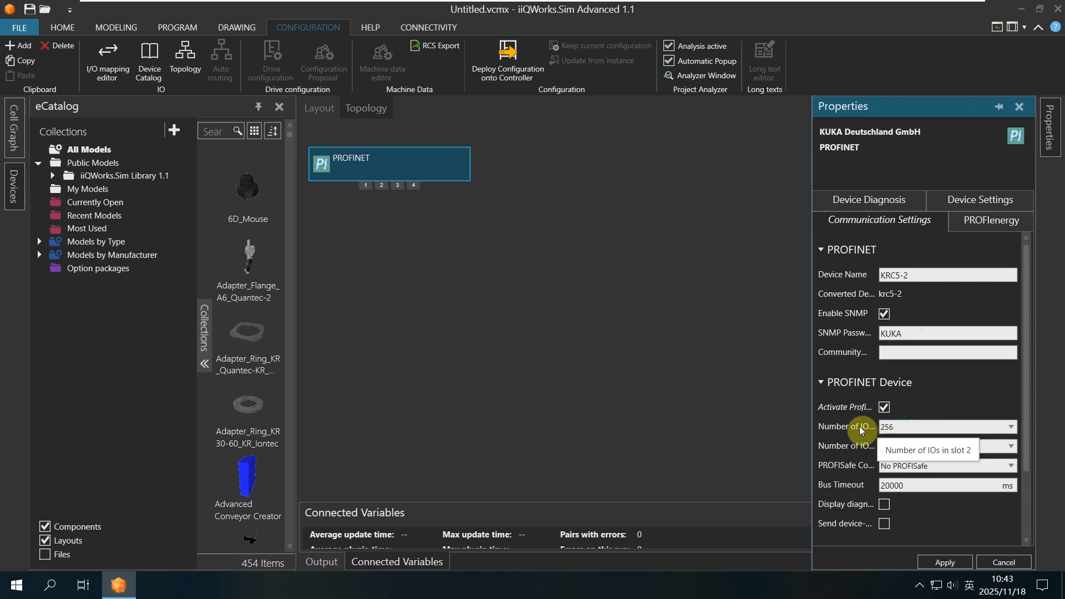
pyautogui.scroll(-2, 859, 426)
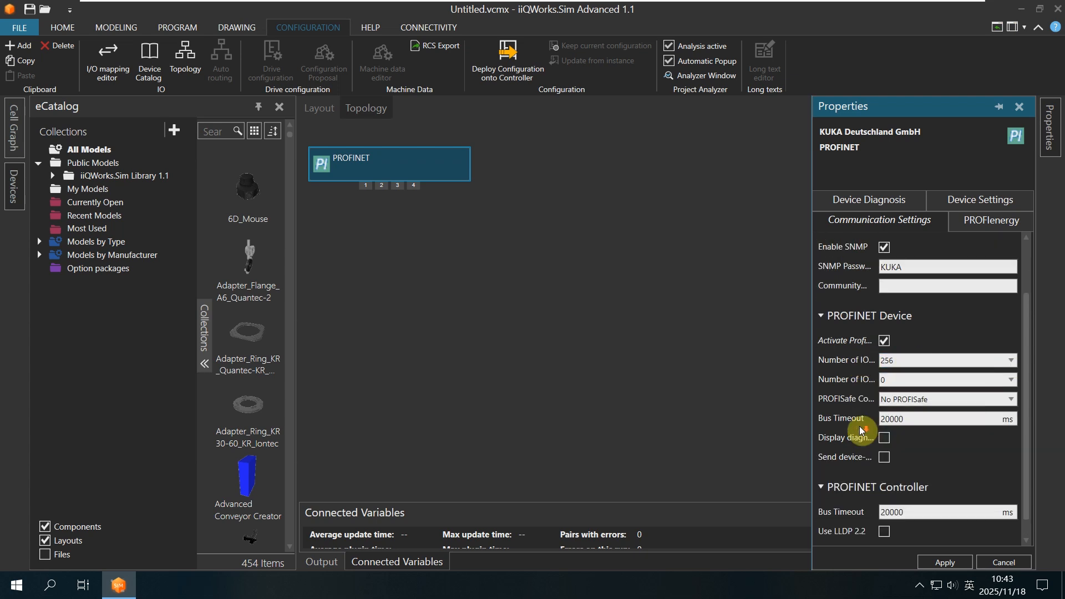
pyautogui.click(944, 563)
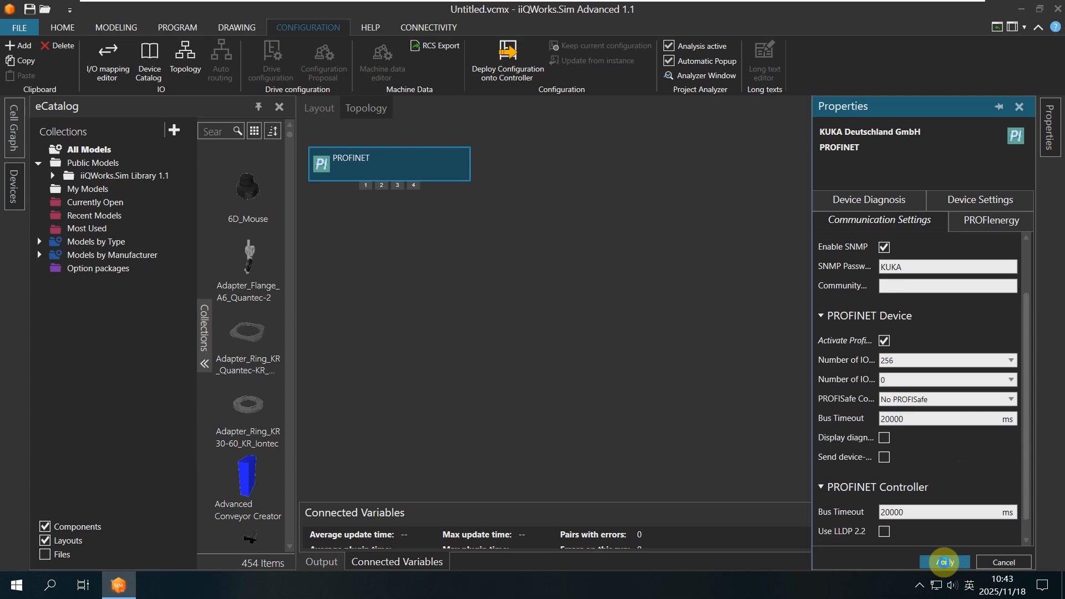
pyautogui.click(506, 361)
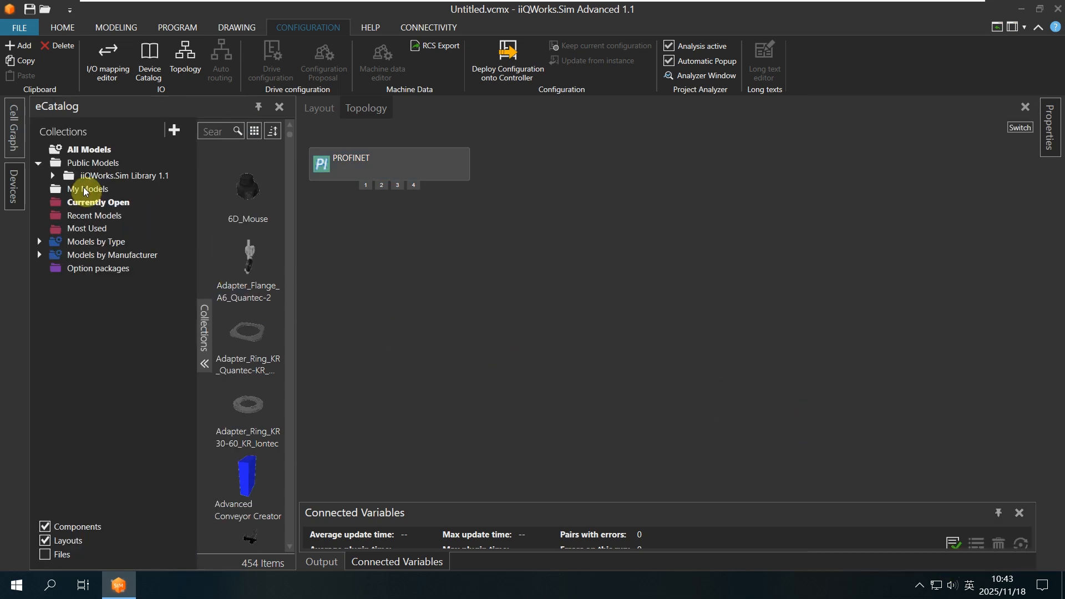
# - Open the I/O mapping editor for the PROFINET node and expand its signals in the target tree
pyautogui.click(14, 186)
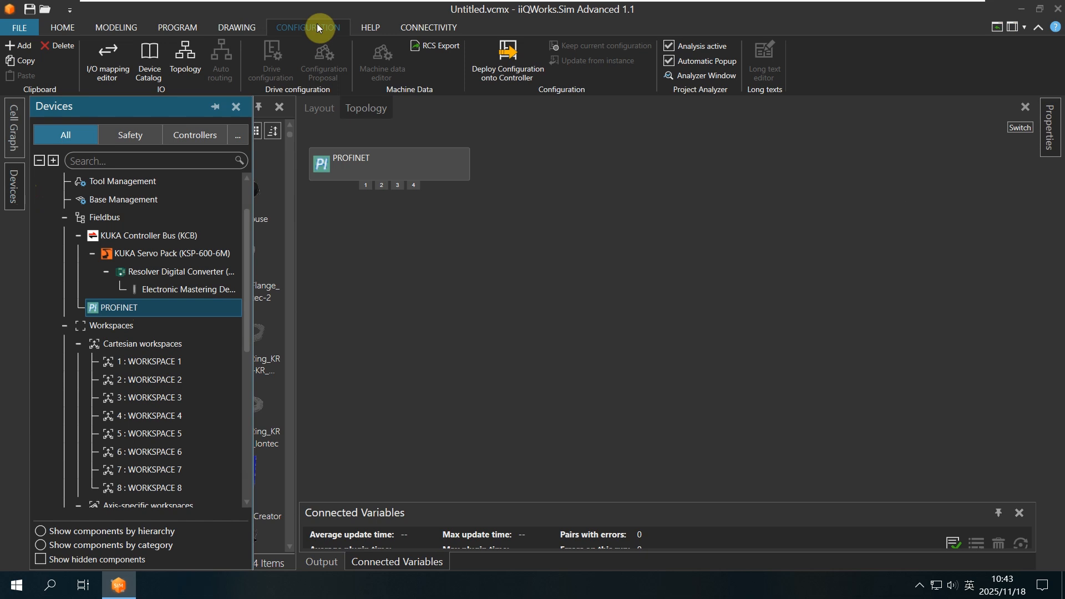
pyautogui.click(97, 68)
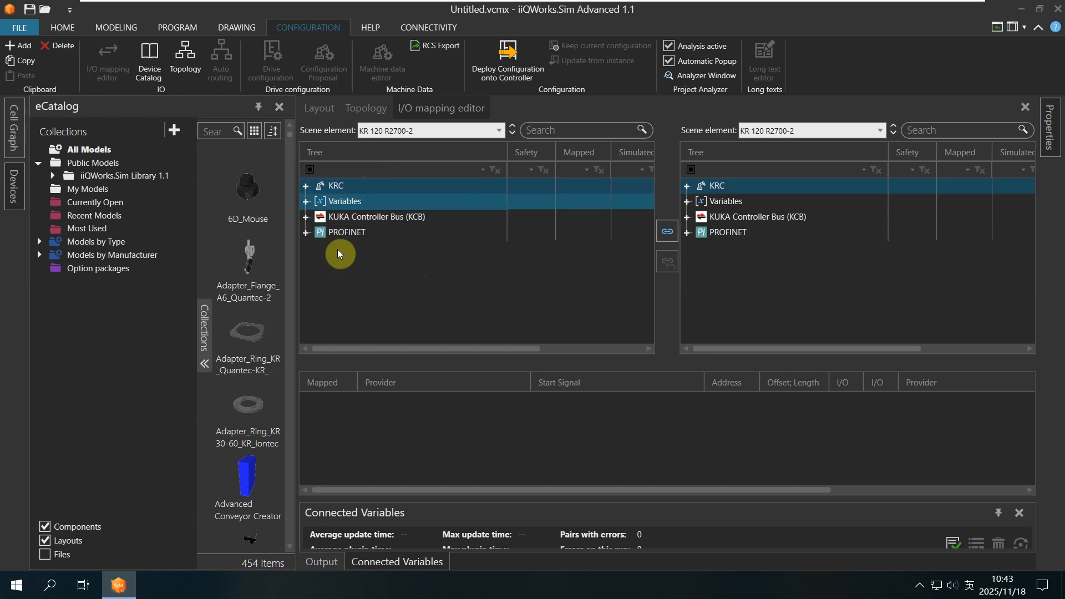
pyautogui.click(687, 233)
pyautogui.click(696, 248)
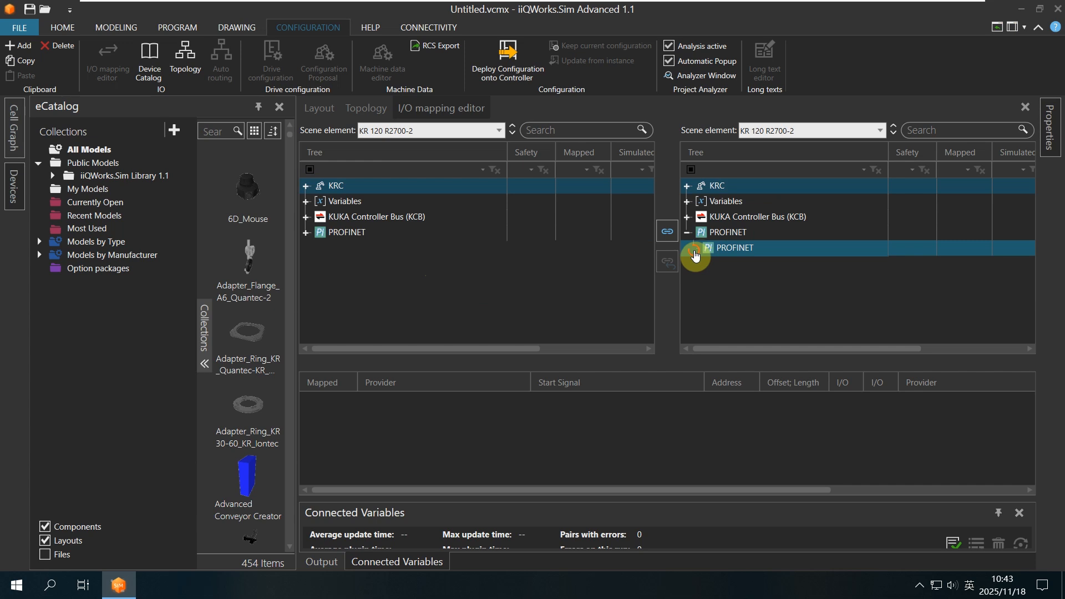
pyautogui.click(696, 250)
# - Connect the KRC digital input $IN[1] to the PROFINET signal 02:01:0001 Input
pyautogui.click(709, 264)
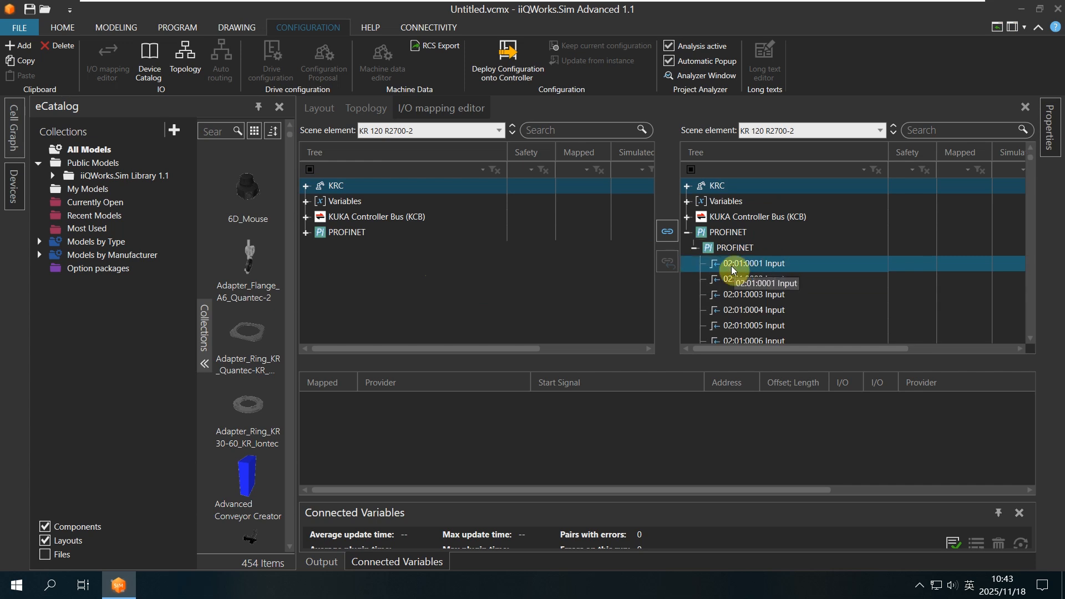
pyautogui.click(730, 266)
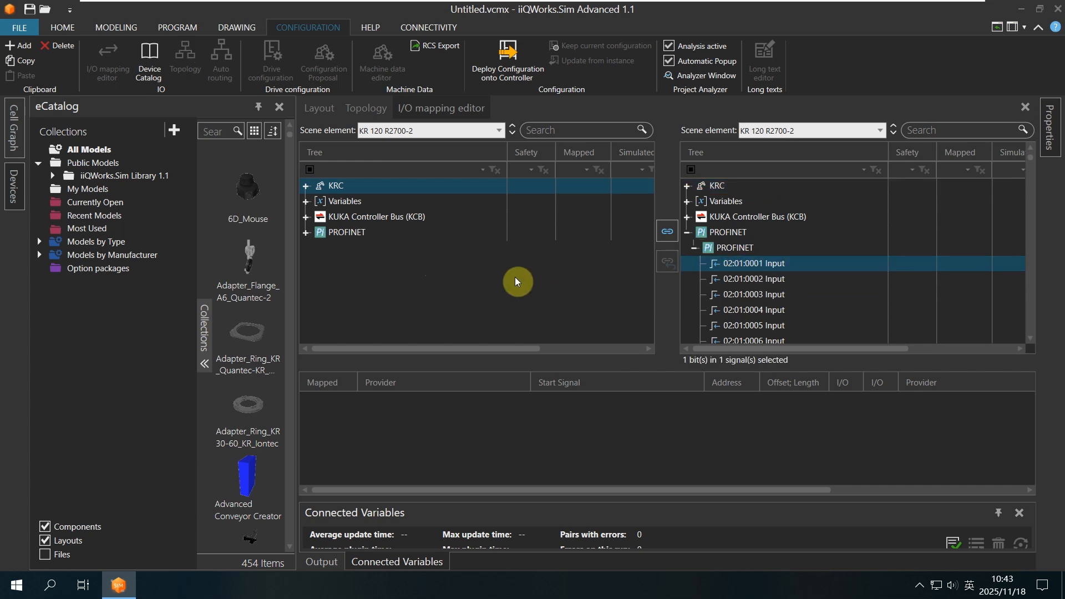
pyautogui.click(305, 186)
pyautogui.click(313, 201)
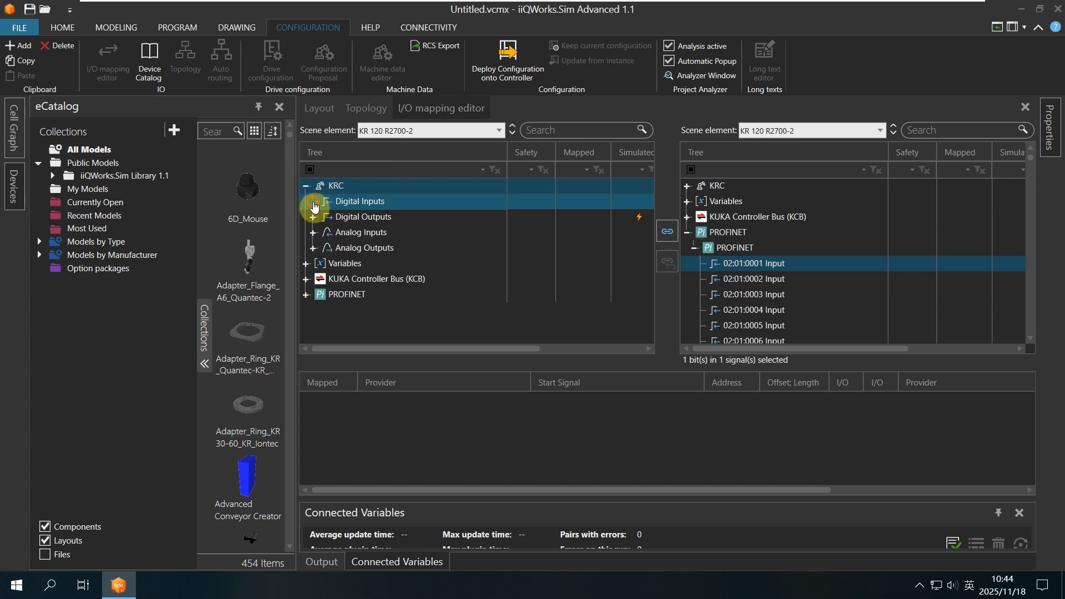
pyautogui.click(349, 222)
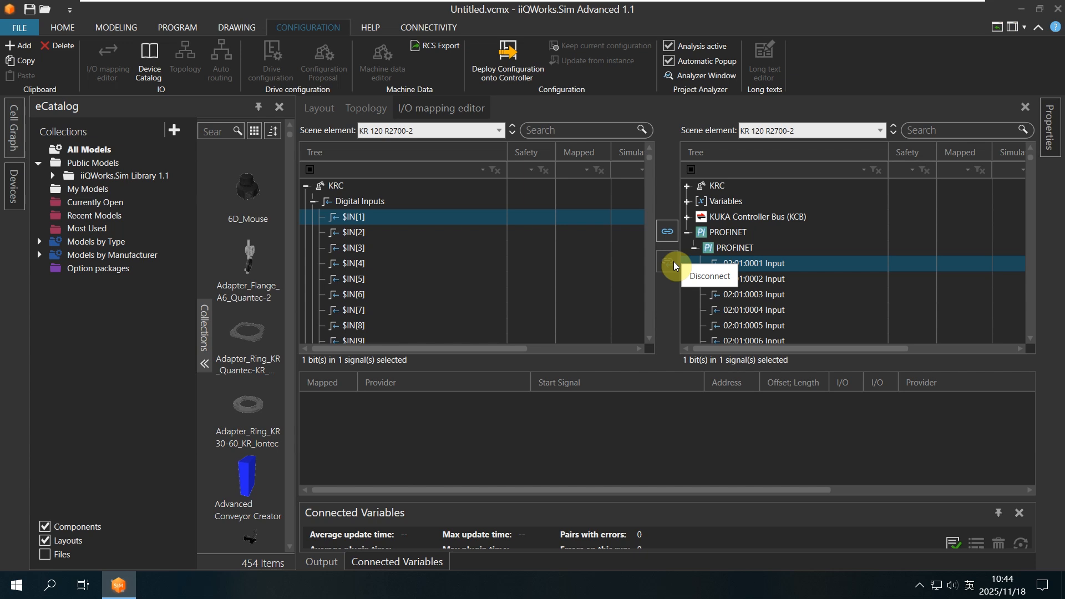
pyautogui.rightClick(364, 218)
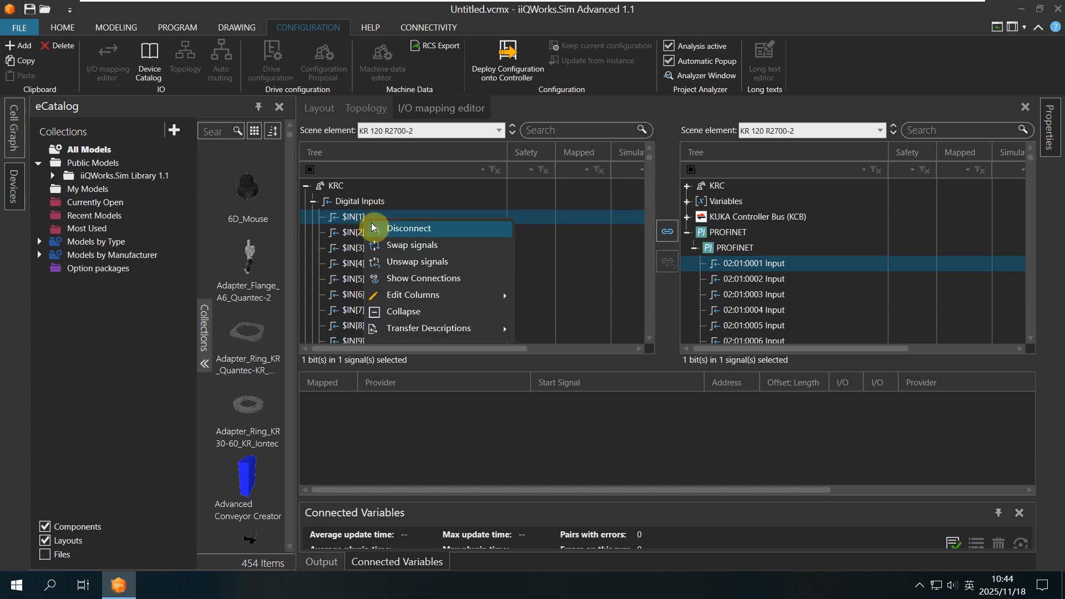
pyautogui.click(665, 232)
pyautogui.click(666, 232)
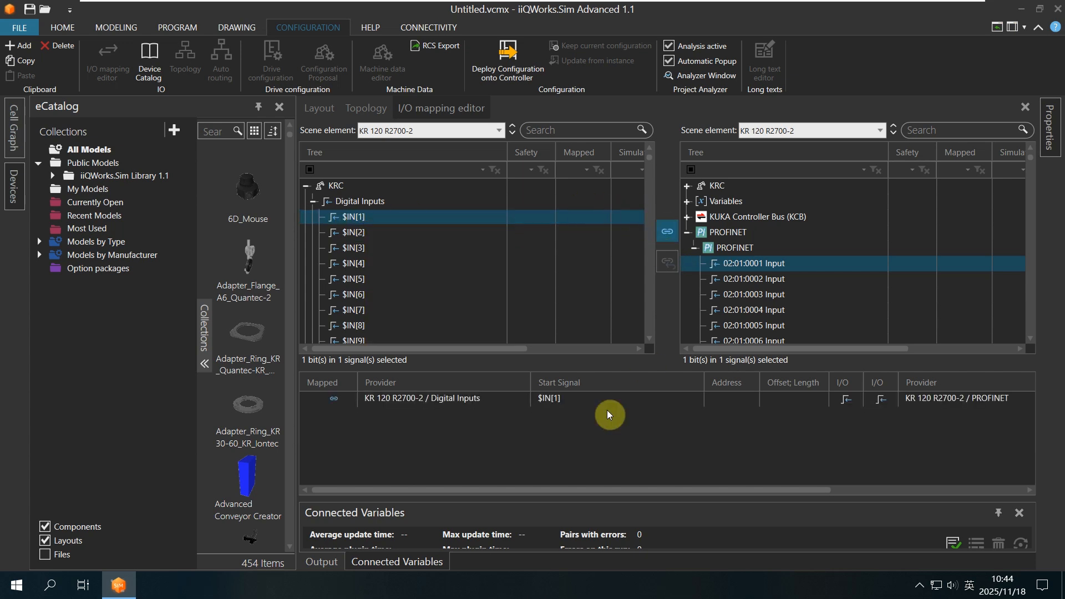
pyautogui.click(570, 398)
# - Connect digital input $IN[2] to the PROFINET signal 02:01:0002 Input and disconnect the pair again
pyautogui.click(739, 279)
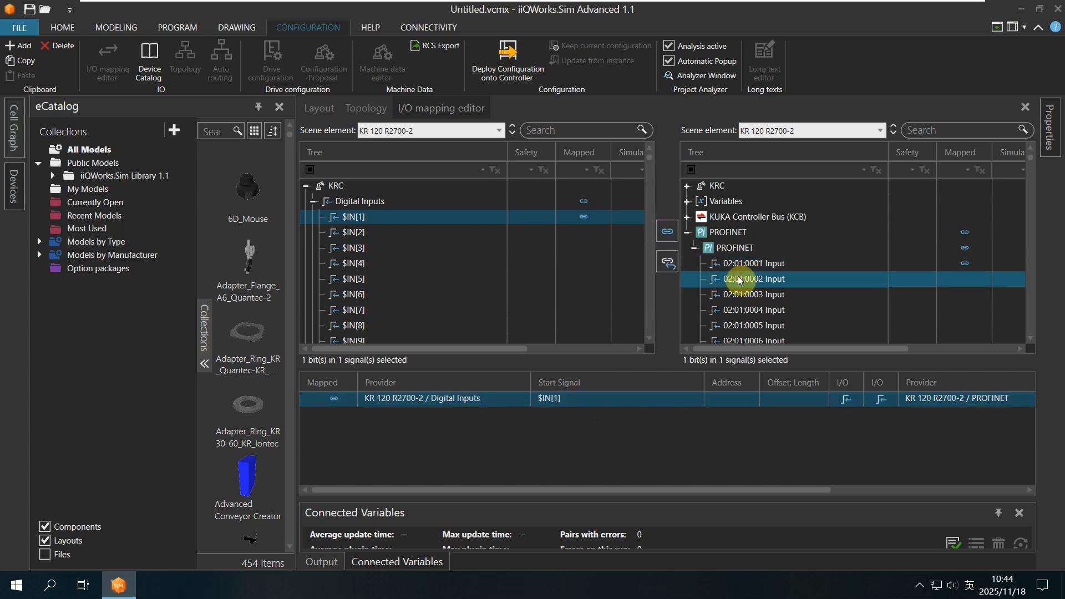
pyautogui.click(351, 233)
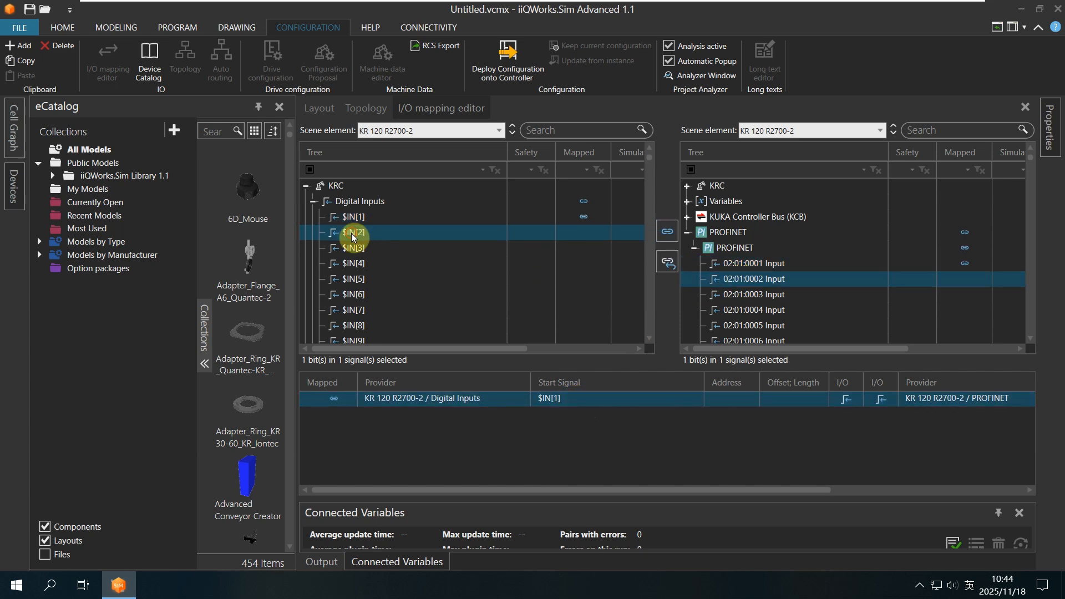
pyautogui.click(665, 233)
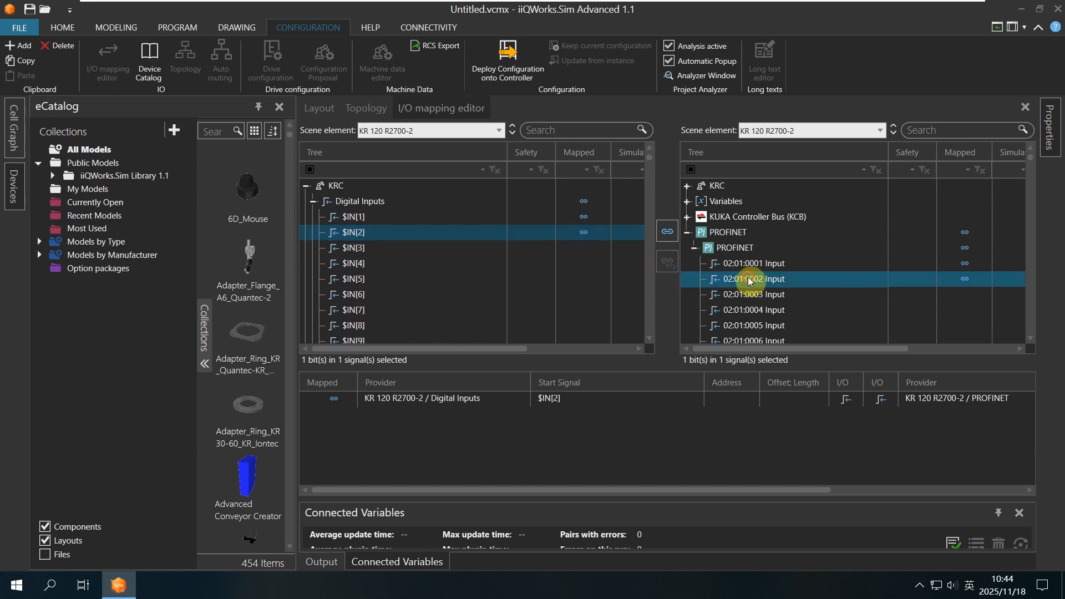
pyautogui.rightClick(365, 231)
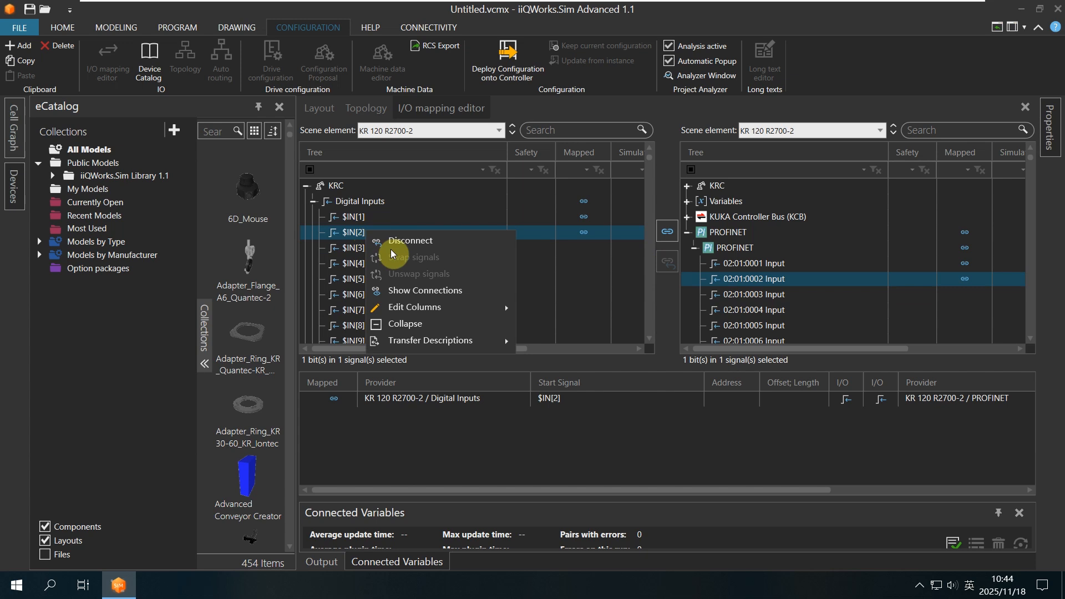
pyautogui.click(401, 241)
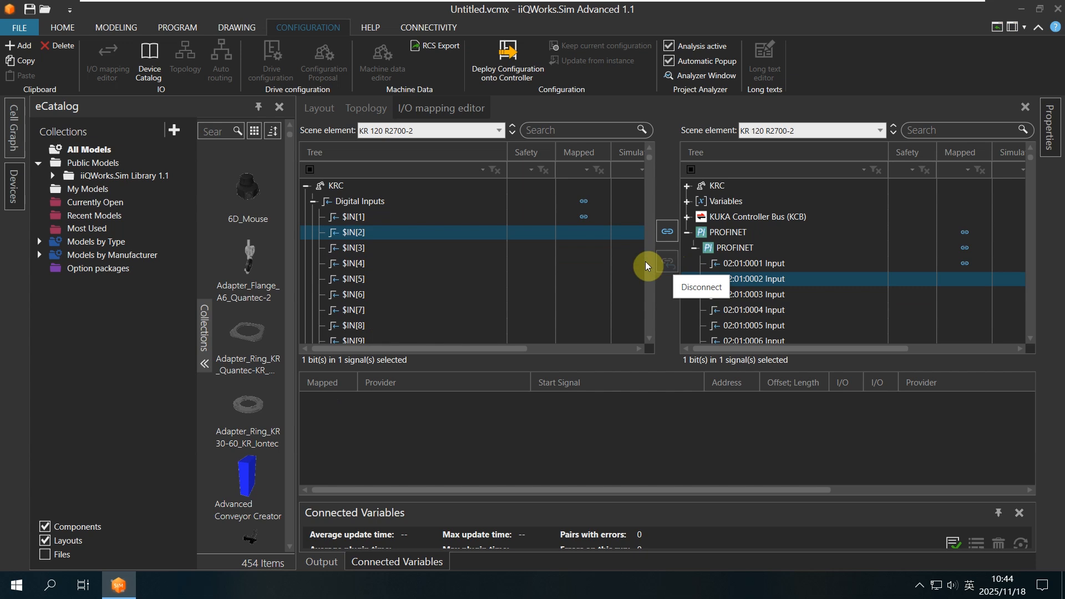
# - View the KRC digital outputs alongside the PROFINET output signals available for mapping
pyautogui.click(313, 205)
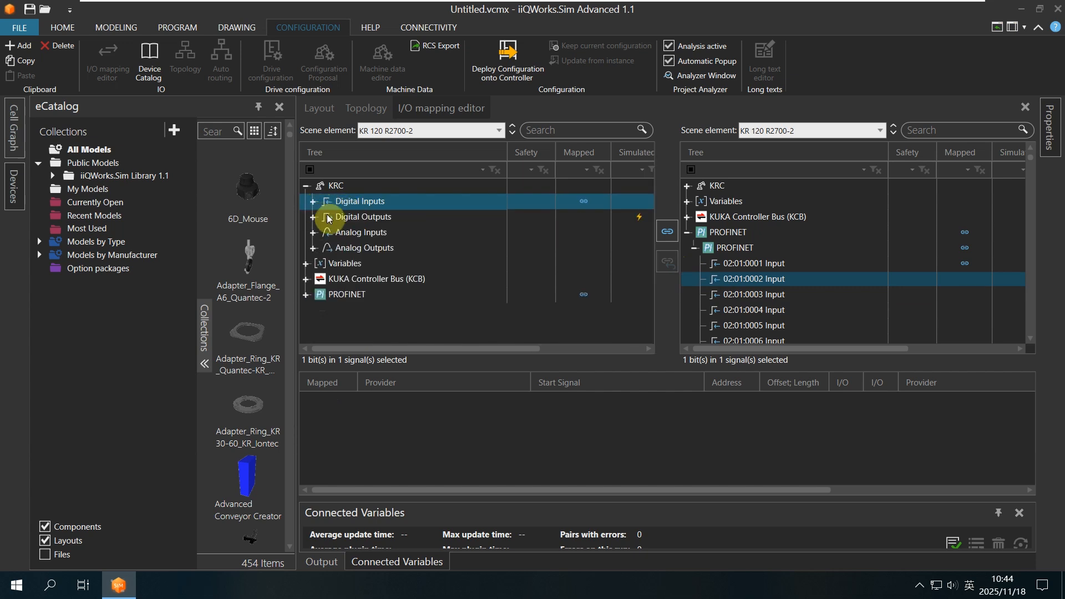
pyautogui.click(327, 218)
pyautogui.click(312, 217)
pyautogui.click(350, 232)
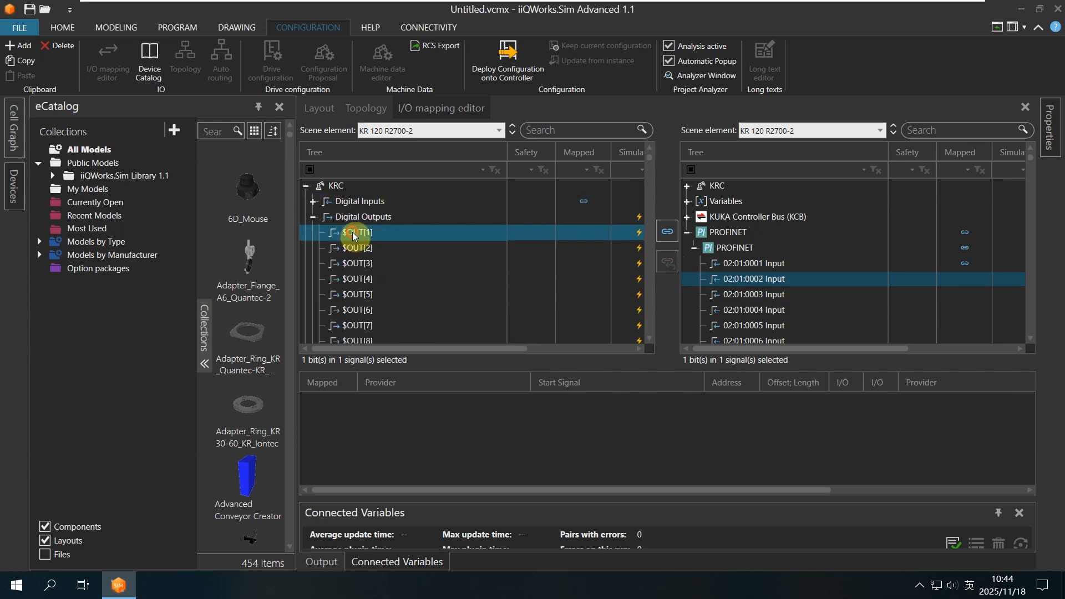
pyautogui.click(754, 295)
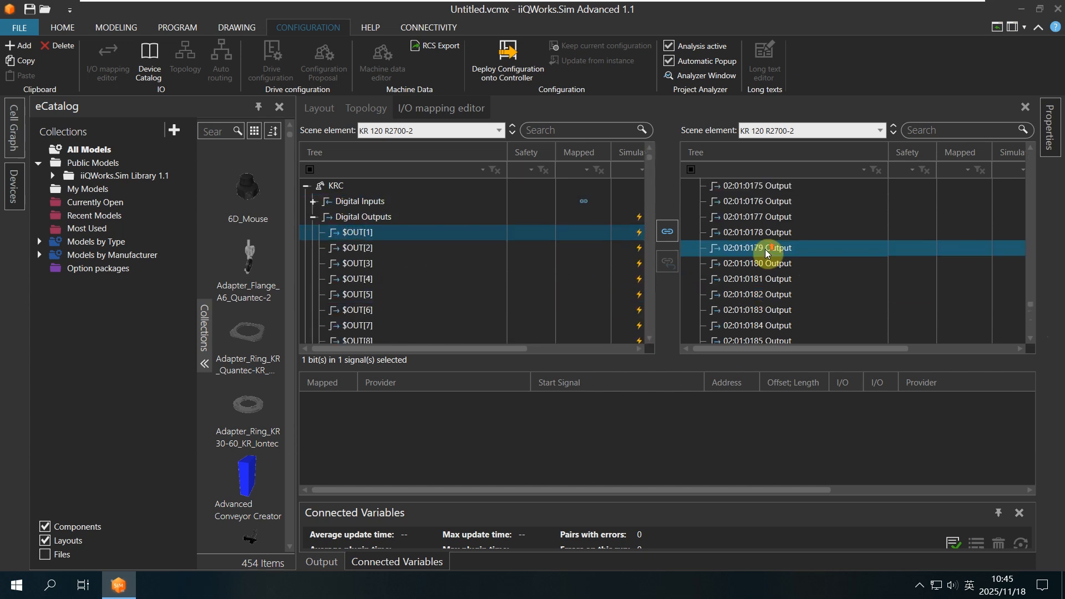
pyautogui.scroll(9, 764, 249)
# - Expand the KRC analog input $ANIN[1] into its bits and view them beside the PROFINET input signals
pyautogui.click(312, 215)
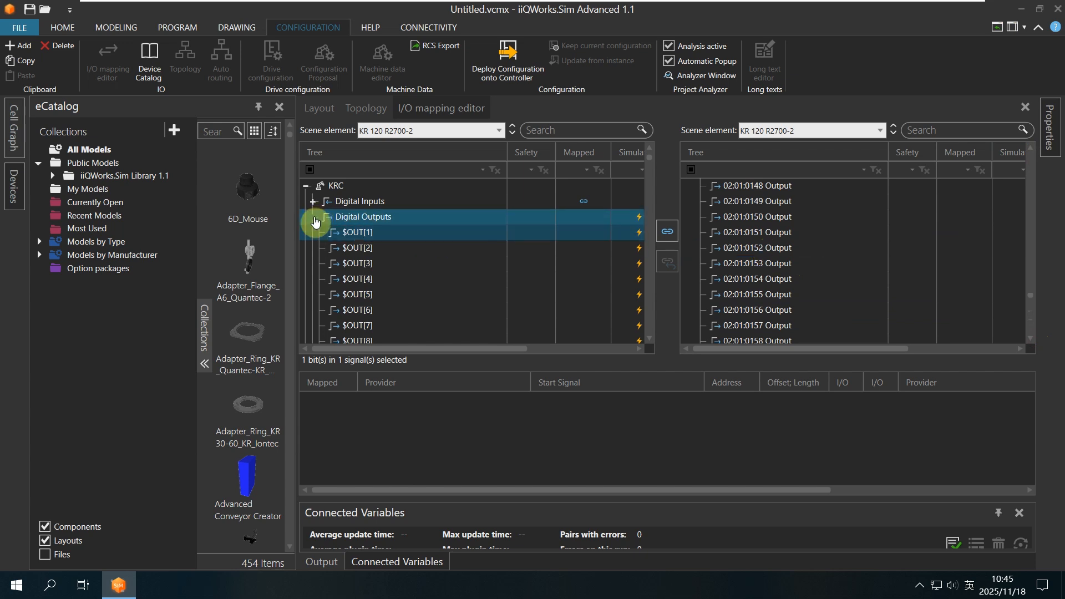
pyautogui.click(314, 217)
pyautogui.click(314, 231)
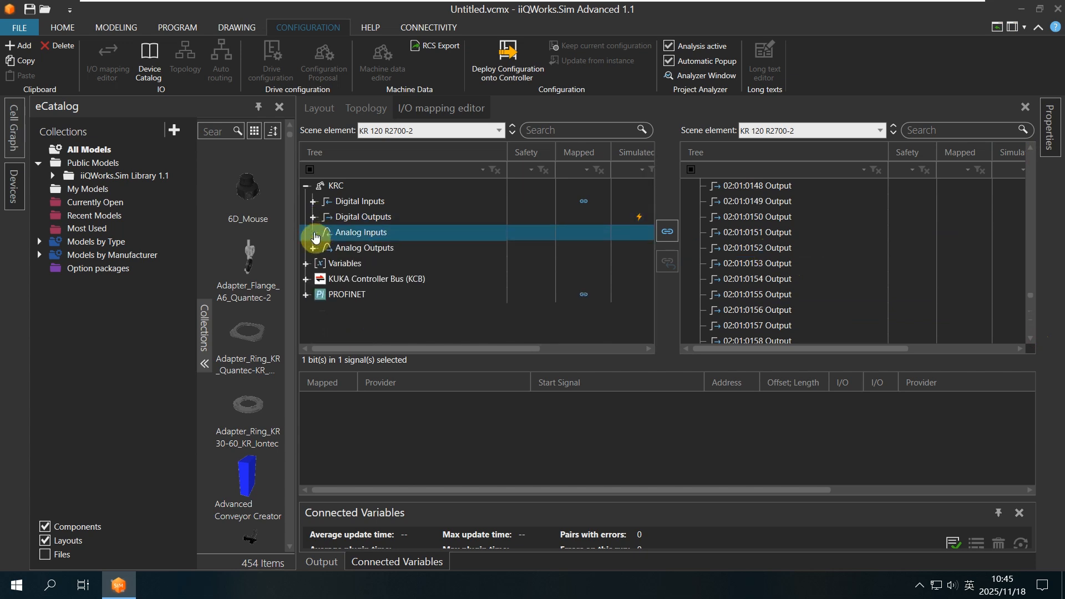
pyautogui.click(314, 233)
pyautogui.click(349, 250)
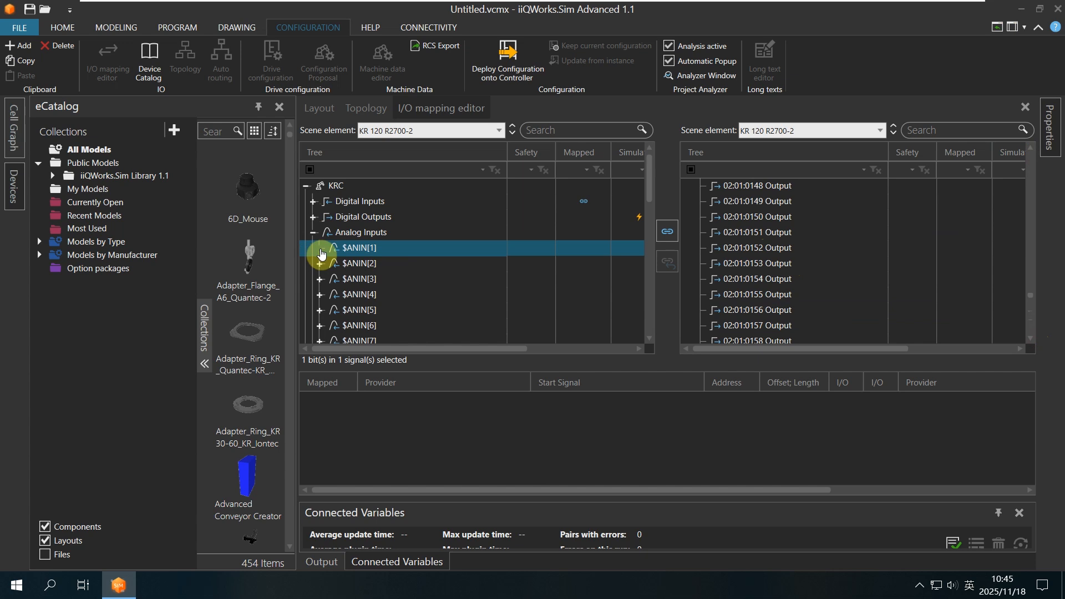
pyautogui.click(320, 248)
pyautogui.click(329, 263)
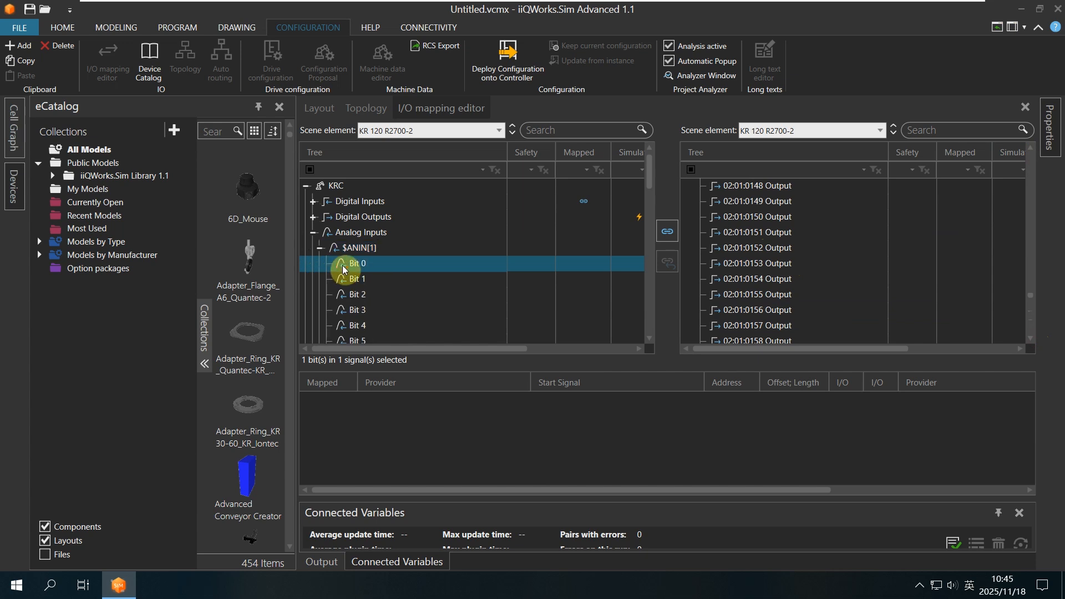
pyautogui.moveTo(1030, 295); pyautogui.dragTo(1022, 158)
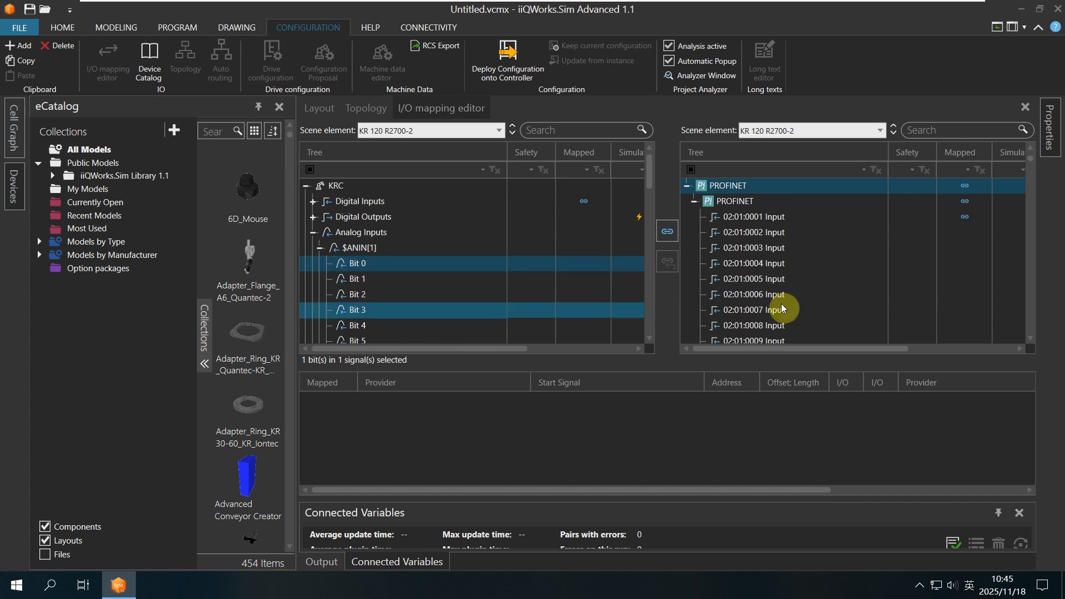
# - Look at the connection and signal-swapping options available for the mapped KRC digital input $IN[1], then collapse the digital inputs
pyautogui.click(313, 202)
pyautogui.click(346, 216)
pyautogui.rightClick(350, 220)
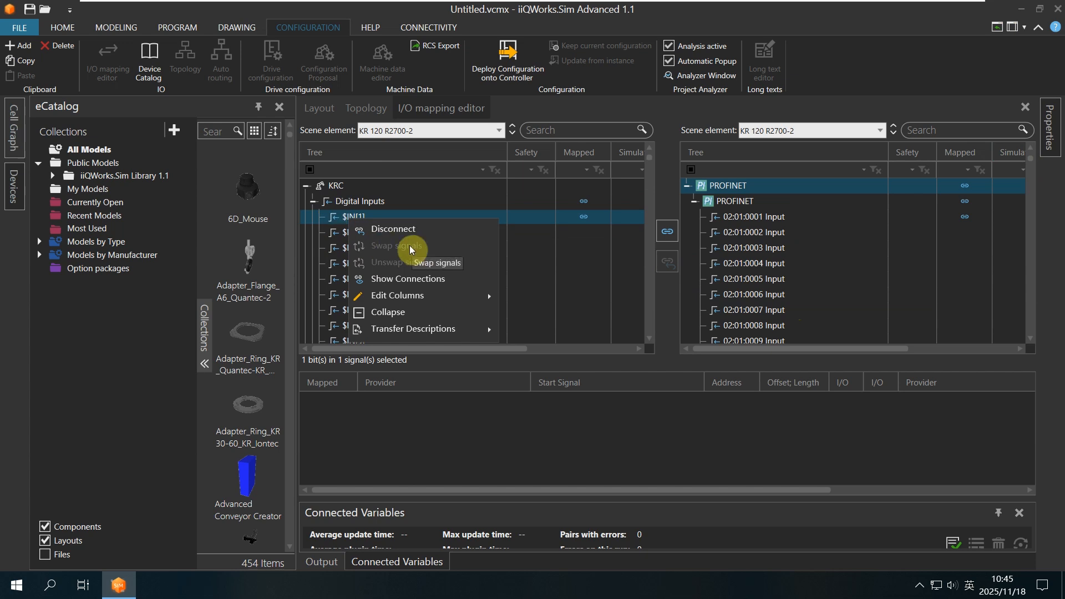
pyautogui.click(316, 207)
pyautogui.click(314, 203)
pyautogui.click(363, 219)
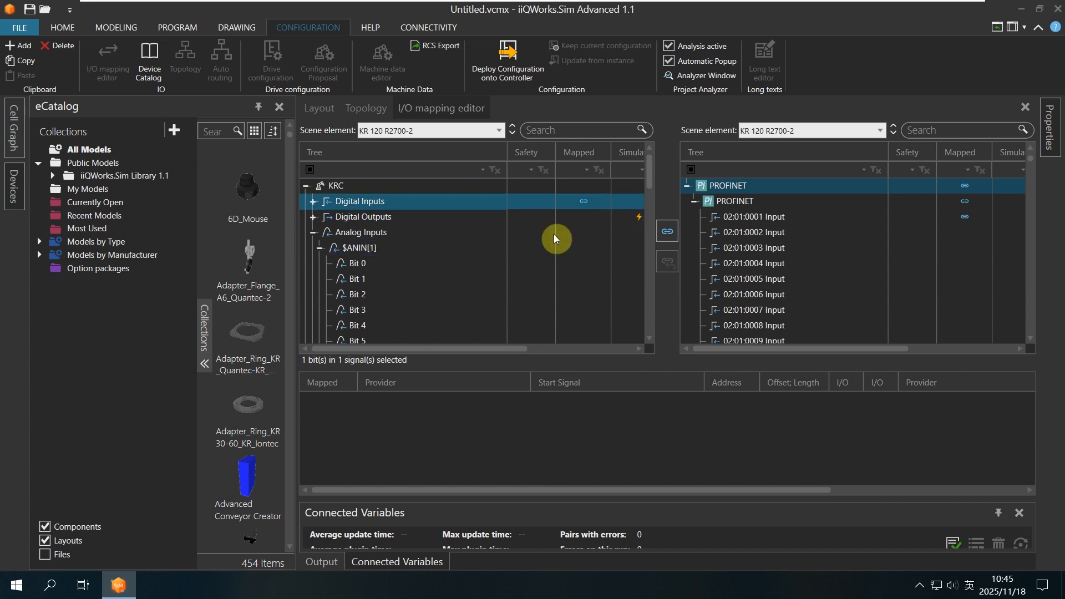
pyautogui.click(735, 238)
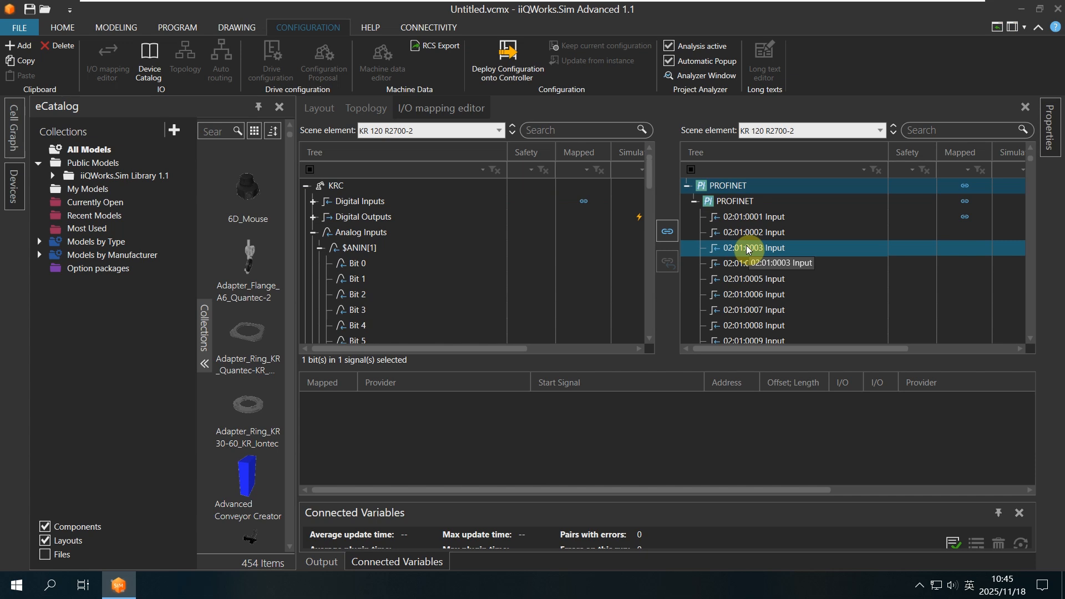
pyautogui.click(357, 233)
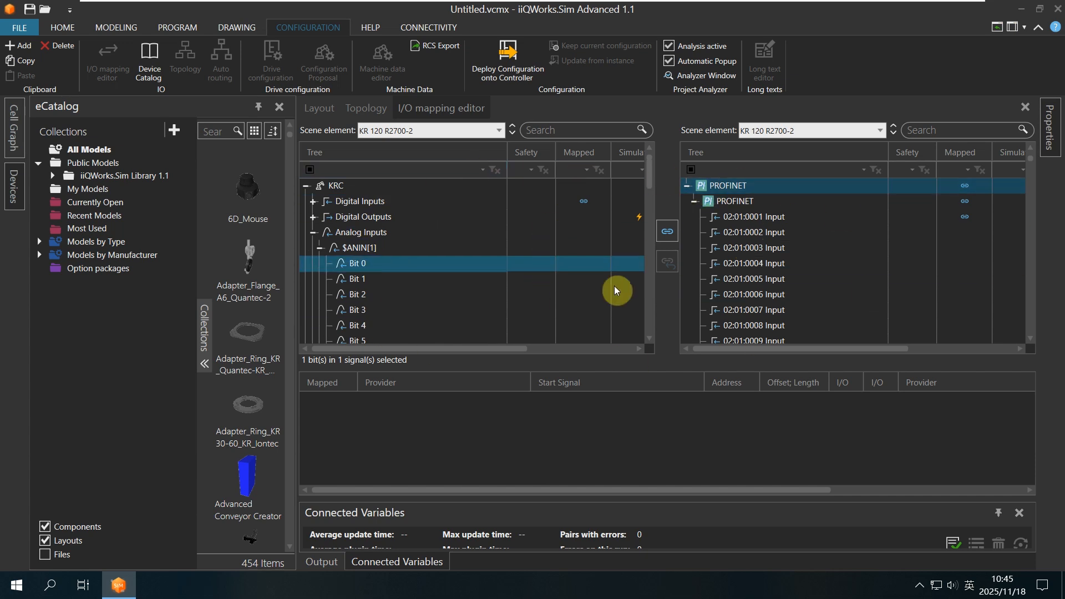
pyautogui.click(800, 234)
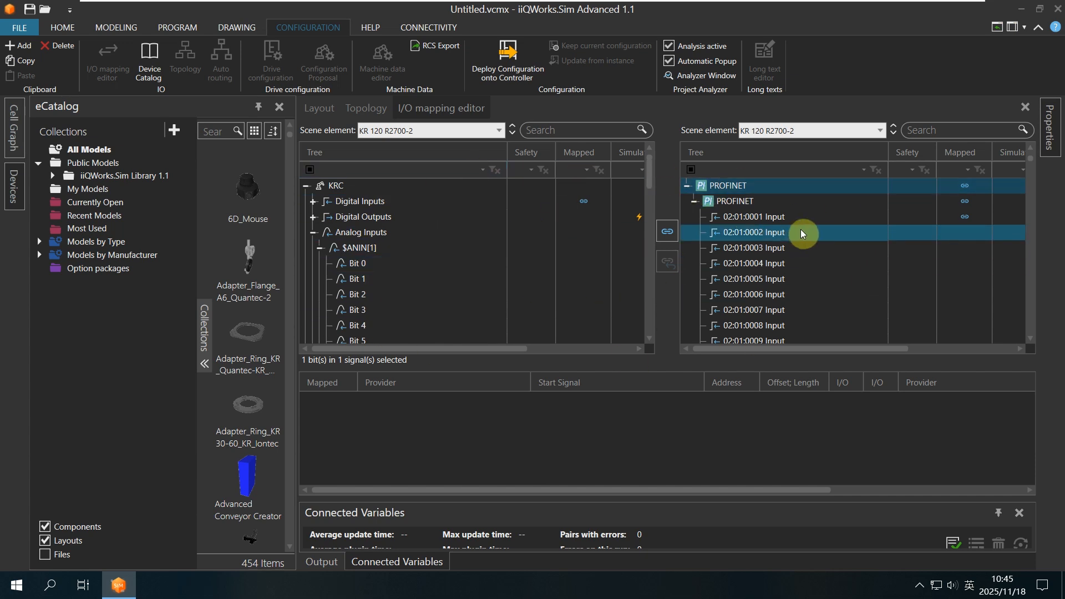
pyautogui.click(805, 247)
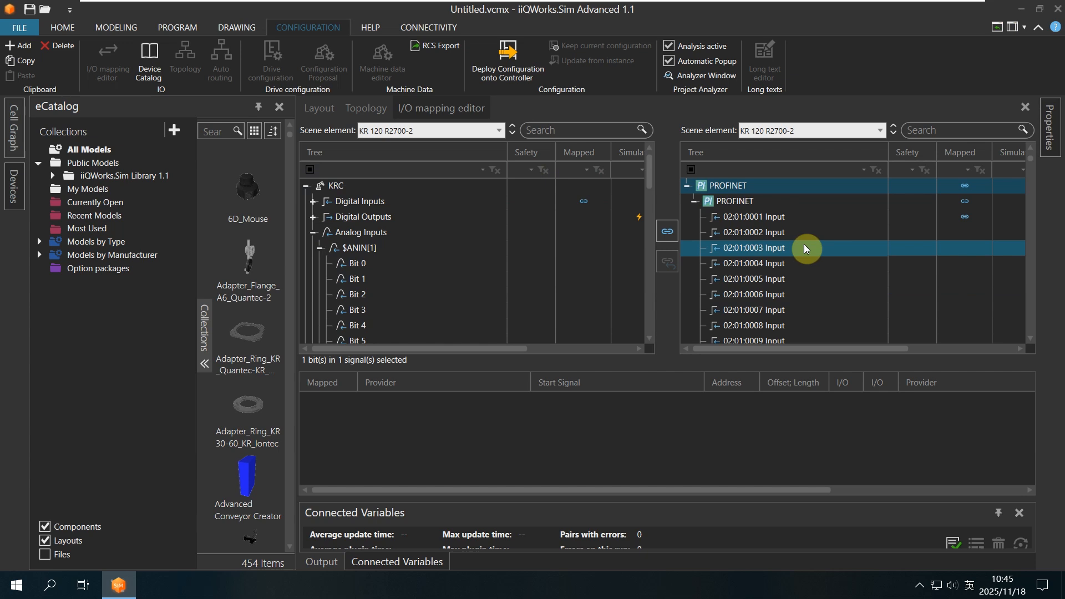